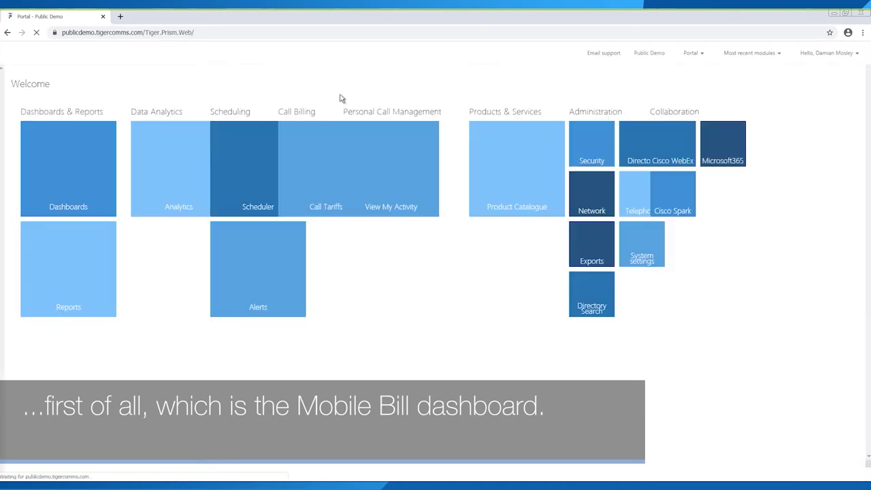
# Open the Mobile bill dashboard from the Management dashboards and collapse the side navigation
pyautogui.click(61, 176)
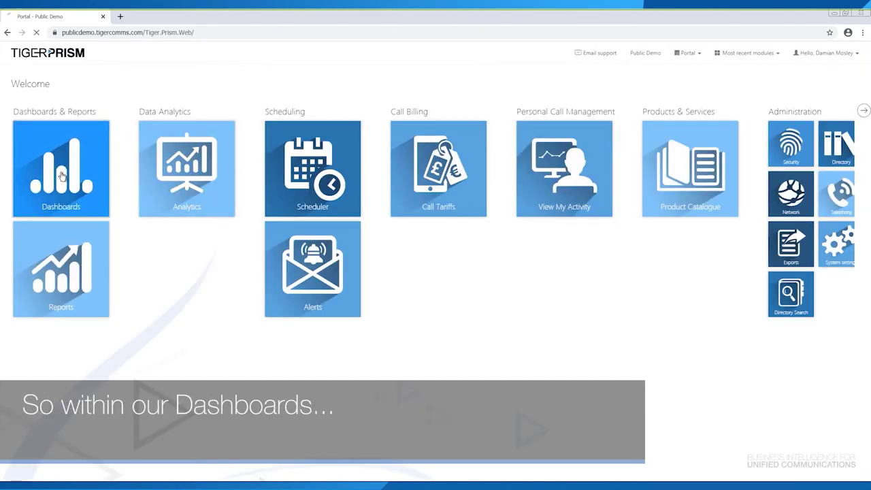
pyautogui.click(42, 106)
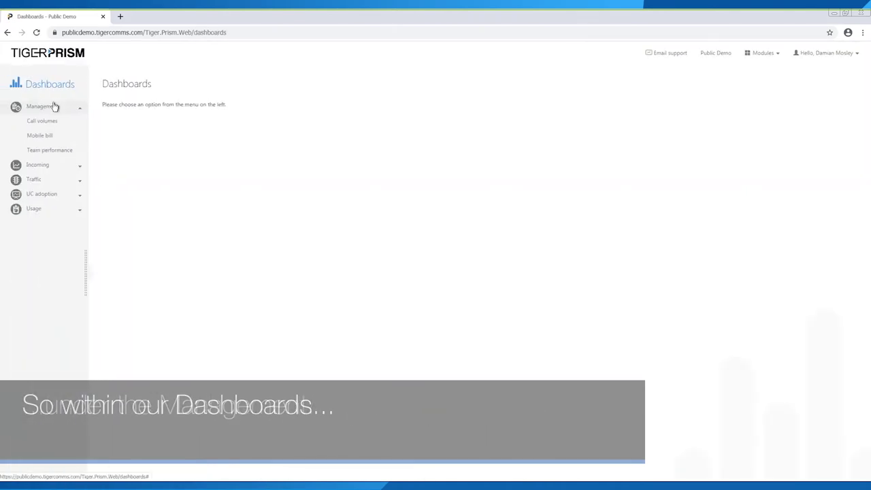
pyautogui.click(46, 138)
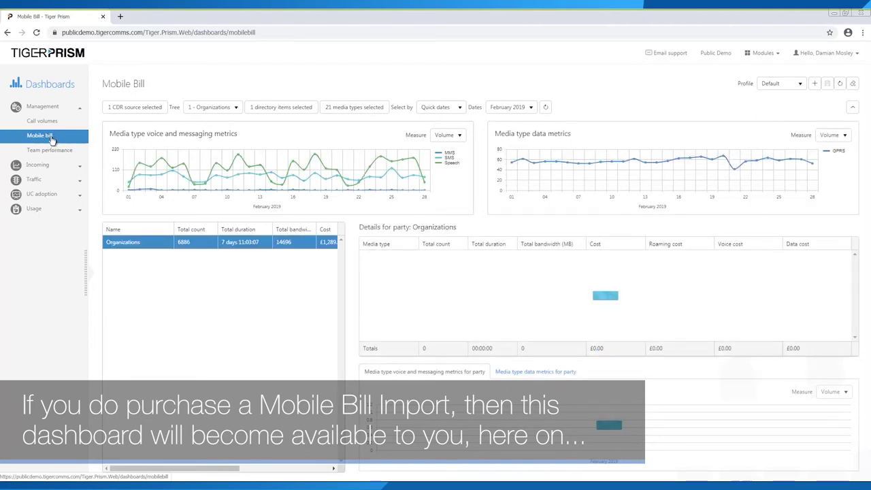
pyautogui.click(87, 275)
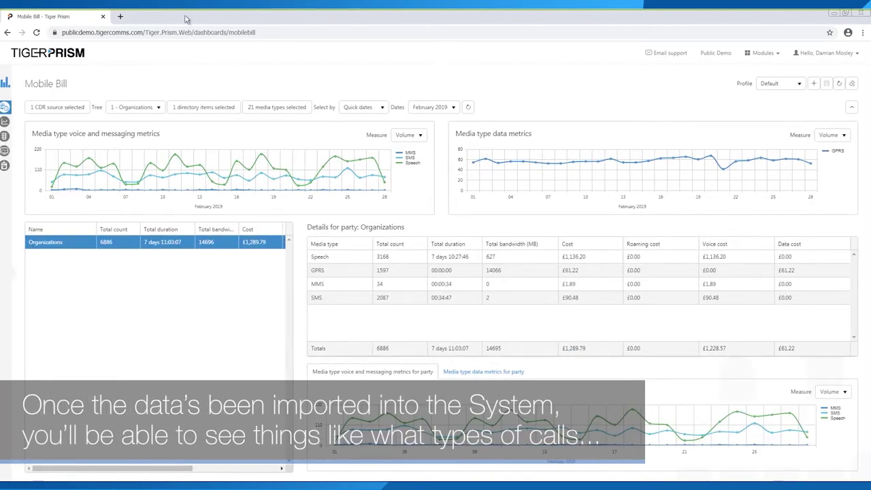
# Show the media type voice and messaging metrics chart by Duration
pyautogui.moveTo(61, 184)
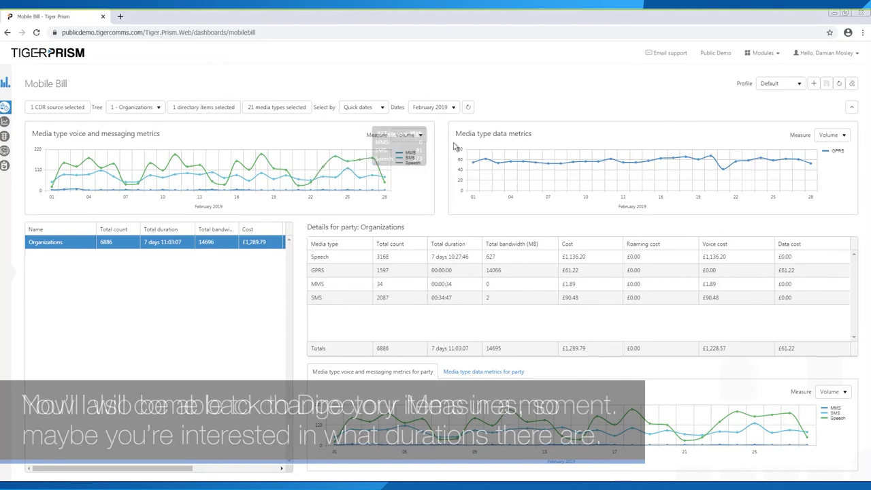
pyautogui.click(405, 138)
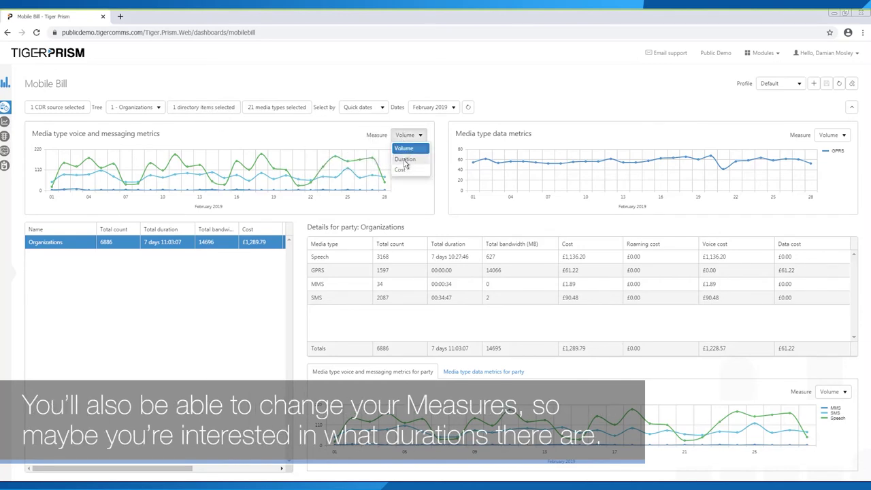
pyautogui.click(405, 160)
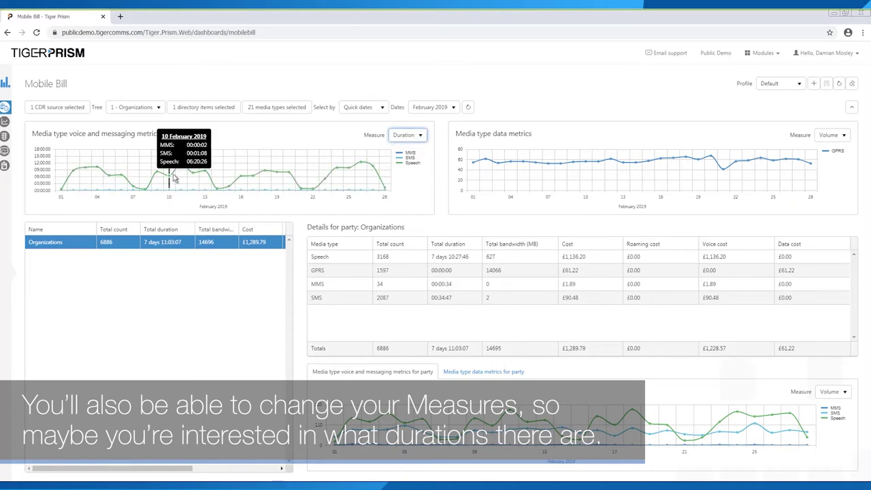
# Set the measure to Cost for the voice and messaging metrics chart and Bandwidth (MB) for the data metrics chart
pyautogui.click(406, 135)
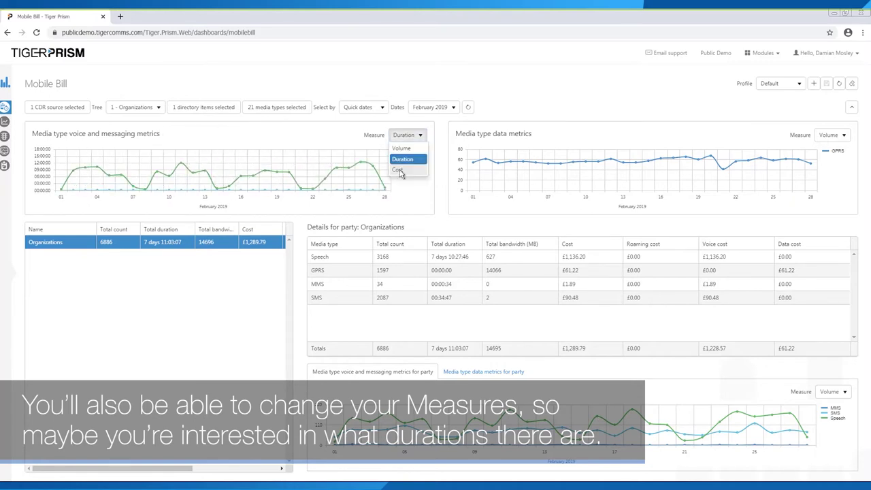
pyautogui.click(399, 170)
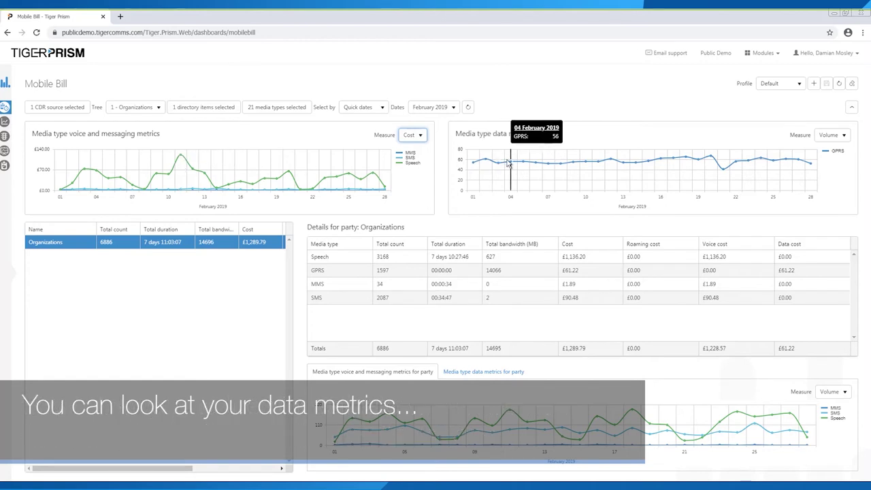
pyautogui.click(831, 135)
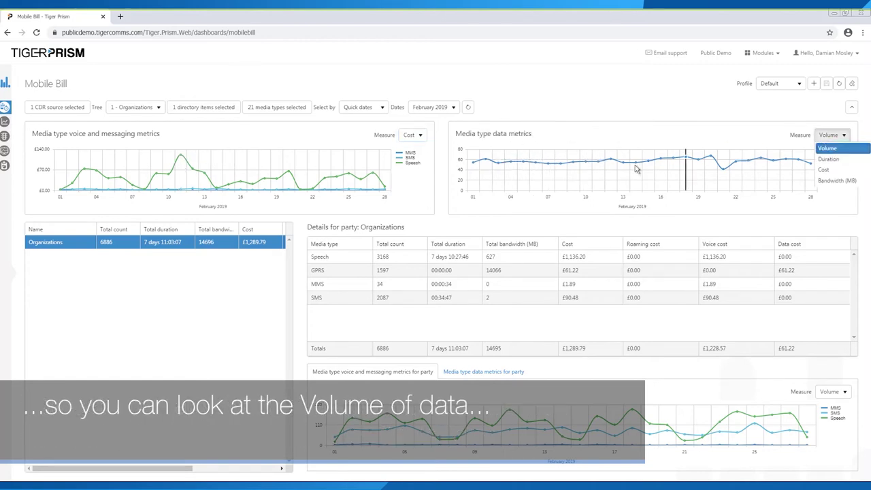
pyautogui.click(836, 181)
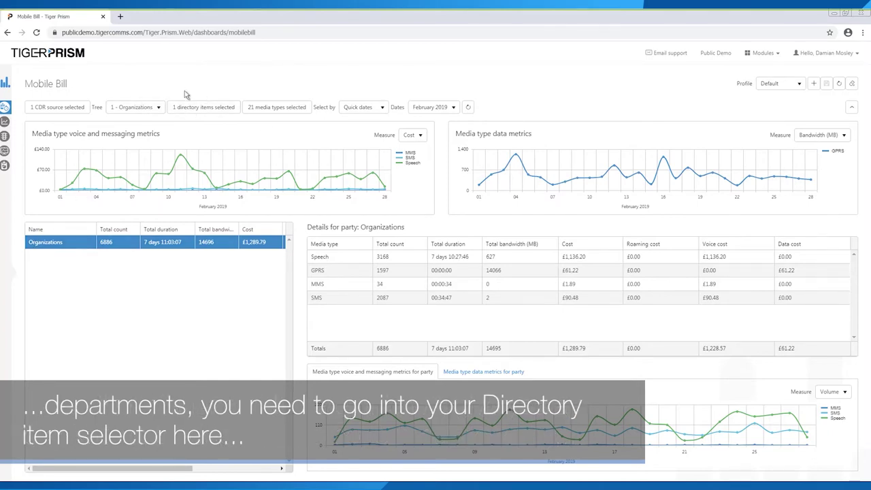
# Add all child departments of Organizations to the dashboard's directory item selection
pyautogui.click(202, 111)
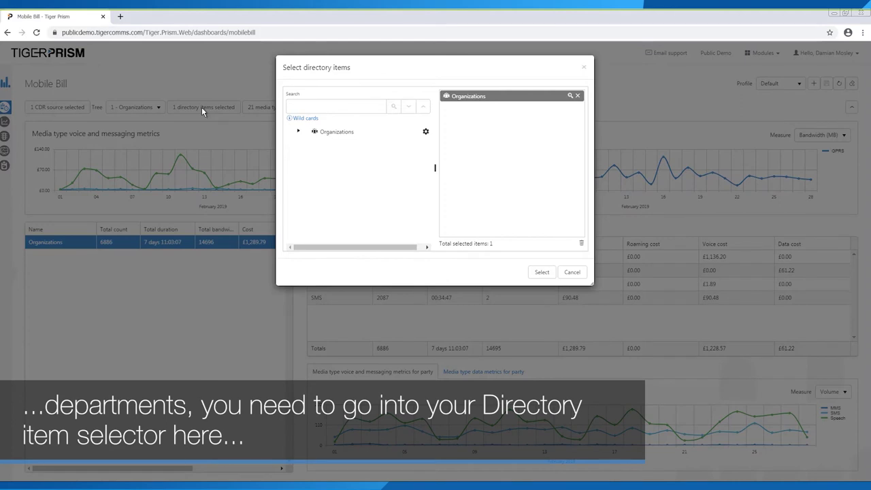
pyautogui.click(298, 132)
pyautogui.scroll(-5, 429, 143)
pyautogui.scroll(5, 429, 143)
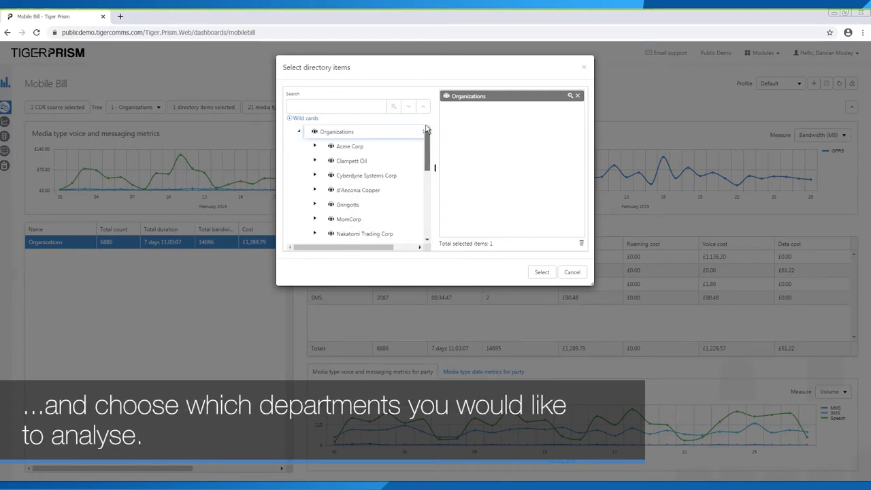
pyautogui.moveTo(326, 250); pyautogui.dragTo(357, 250)
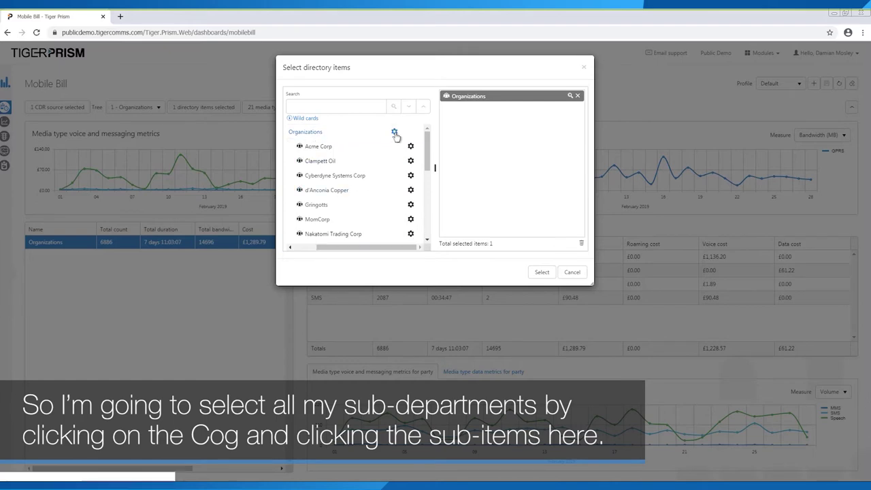
pyautogui.click(394, 134)
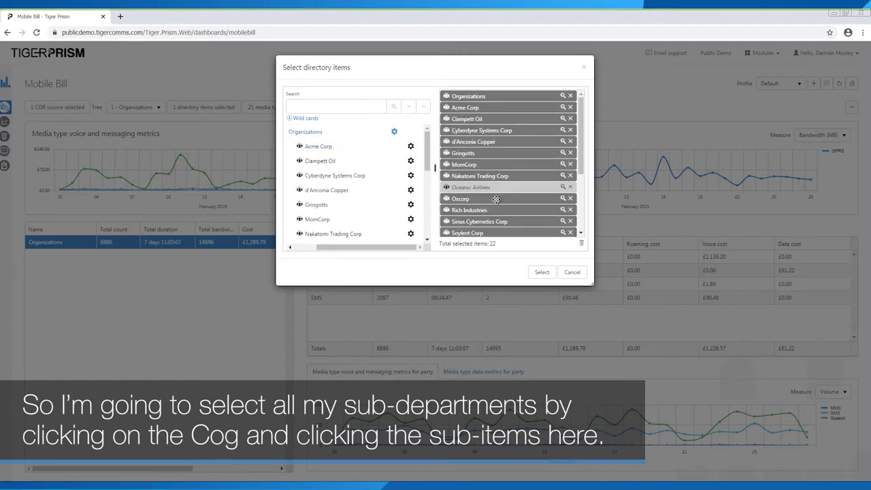
# Expand Acme Corp's Sales department down to its individual users, and apply the directory item selection to the dashboard
pyautogui.moveTo(355, 252); pyautogui.dragTo(325, 251)
pyautogui.click(315, 145)
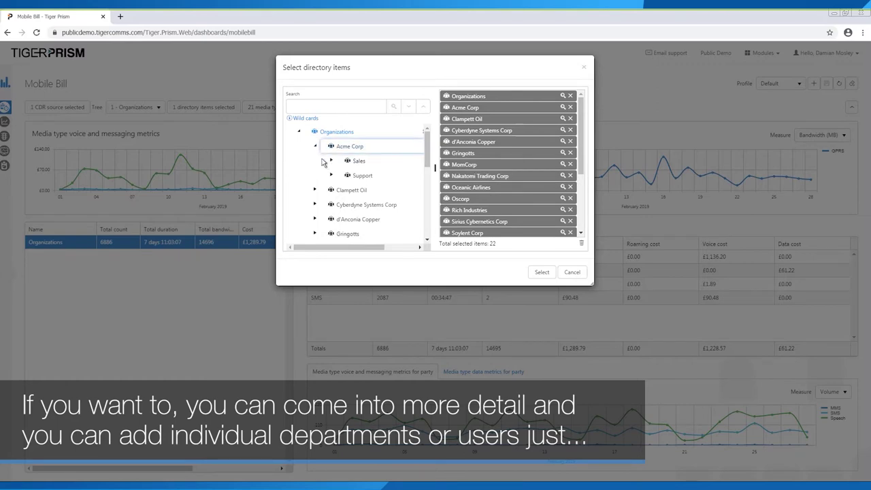
pyautogui.click(331, 161)
pyautogui.moveTo(382, 175); pyautogui.dragTo(502, 166)
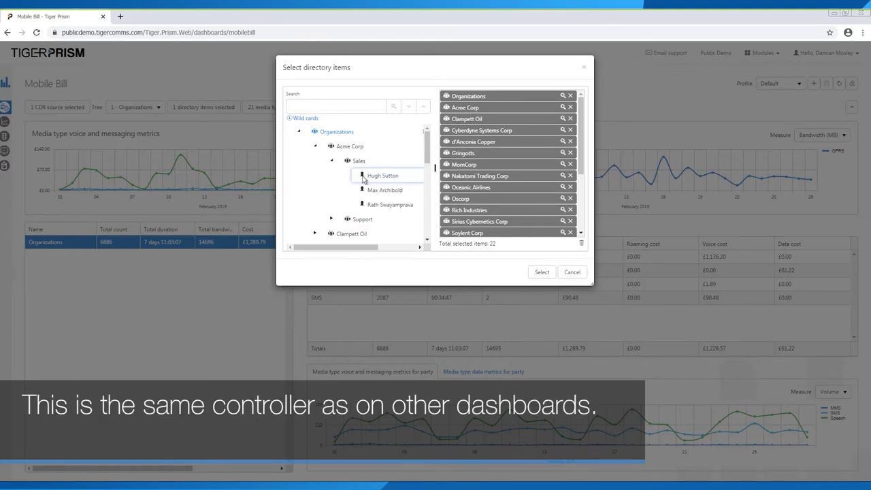
pyautogui.click(541, 274)
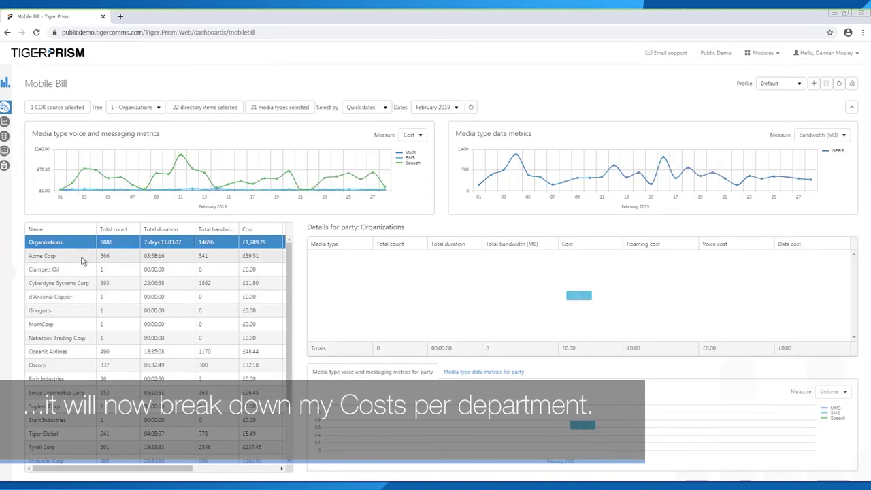
# Compare the departments' costs, including roaming and voice costs, and select Very Big Corp. of America to show its details
pyautogui.scroll(-3, 99, 324)
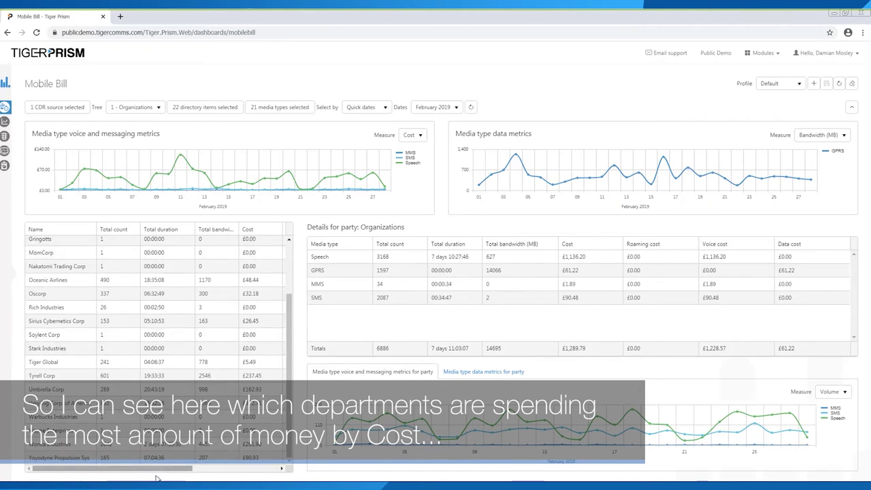
pyautogui.moveTo(159, 470); pyautogui.dragTo(247, 470)
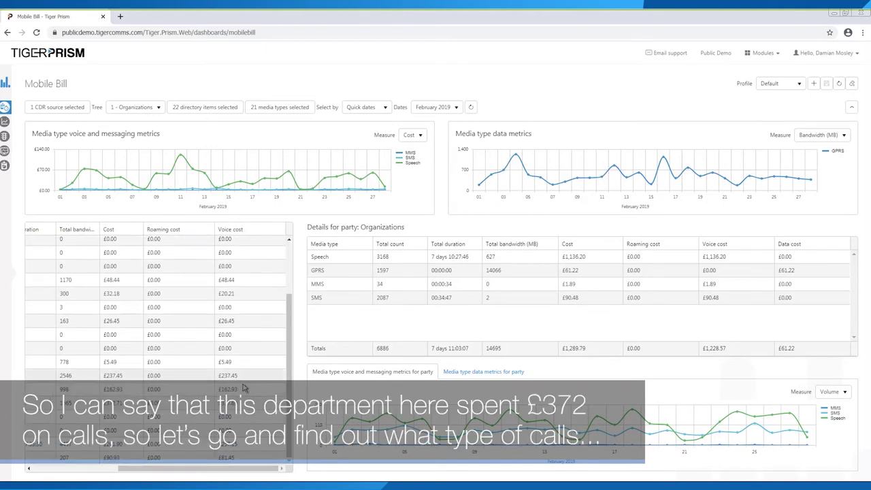
pyautogui.click(242, 406)
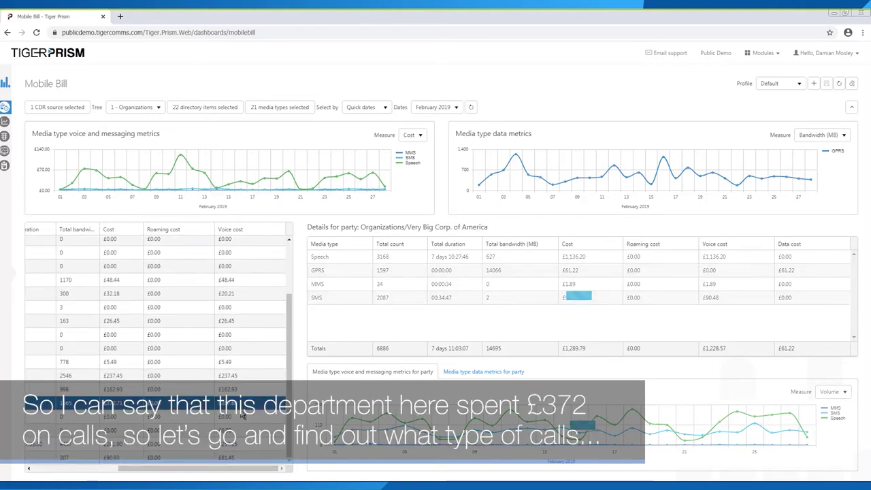
pyautogui.moveTo(215, 470); pyautogui.dragTo(124, 470)
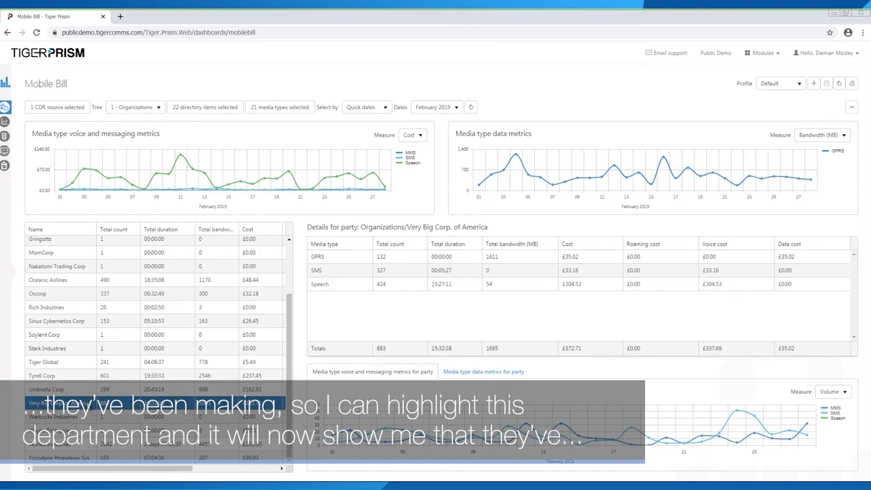
# Examine the GPRS, SMS and Speech rows in the details for Very Big Corp. of America
pyautogui.click(332, 260)
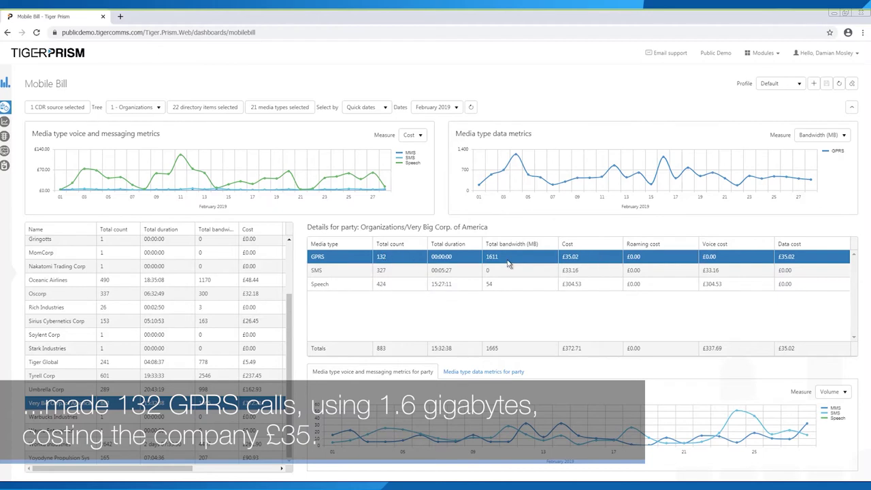
pyautogui.click(583, 271)
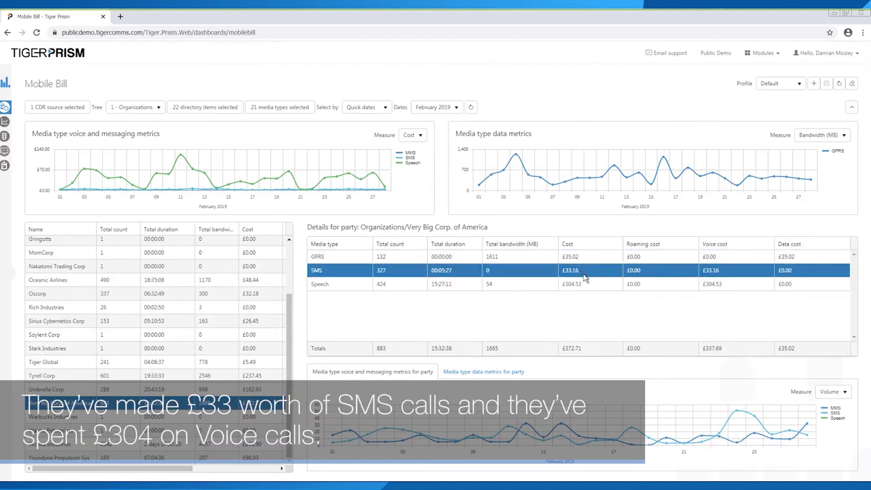
pyautogui.click(570, 287)
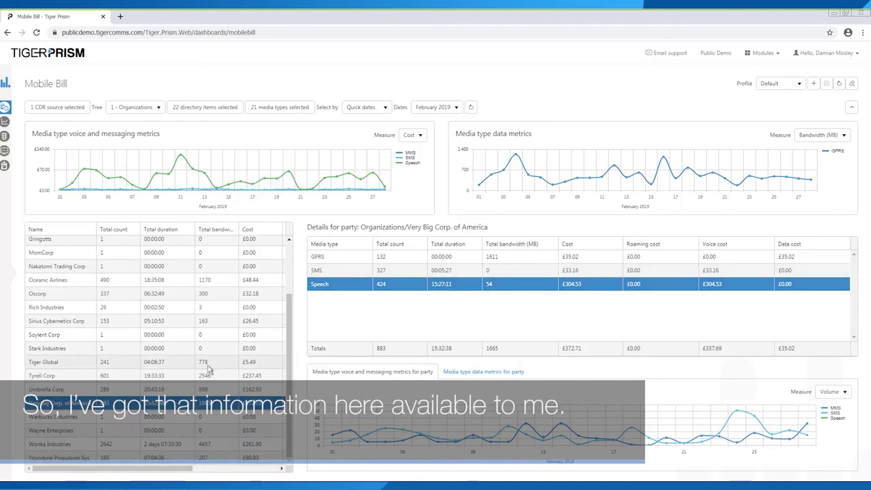
# Show the media type details for Sirius Cybernetics Corp and Oscorp, and return to those of Very Big Corp. of America
pyautogui.moveTo(290, 196)
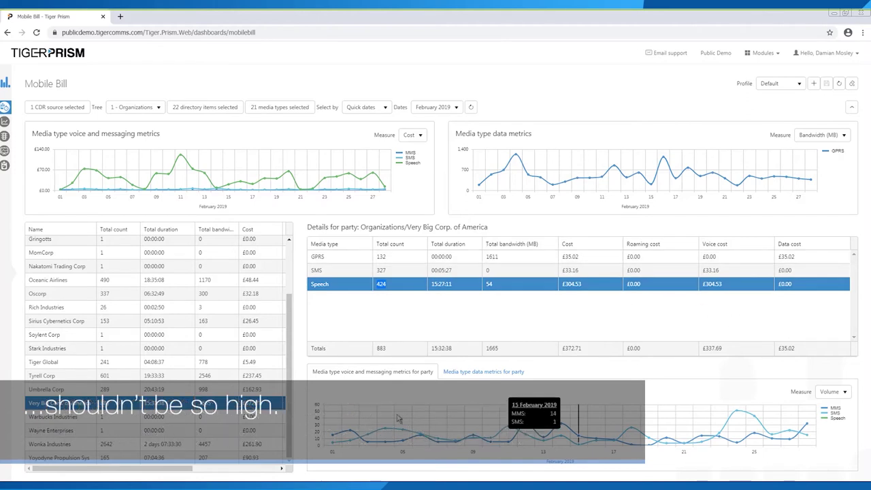
pyautogui.click(171, 323)
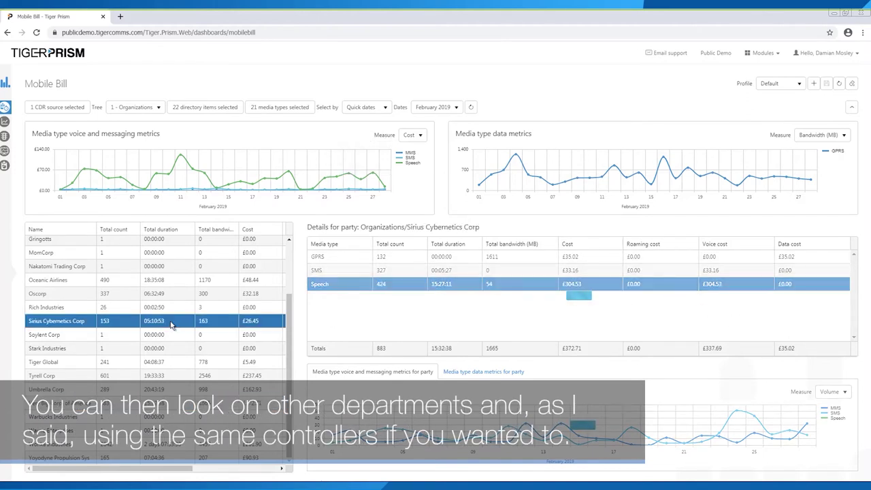
pyautogui.click(173, 295)
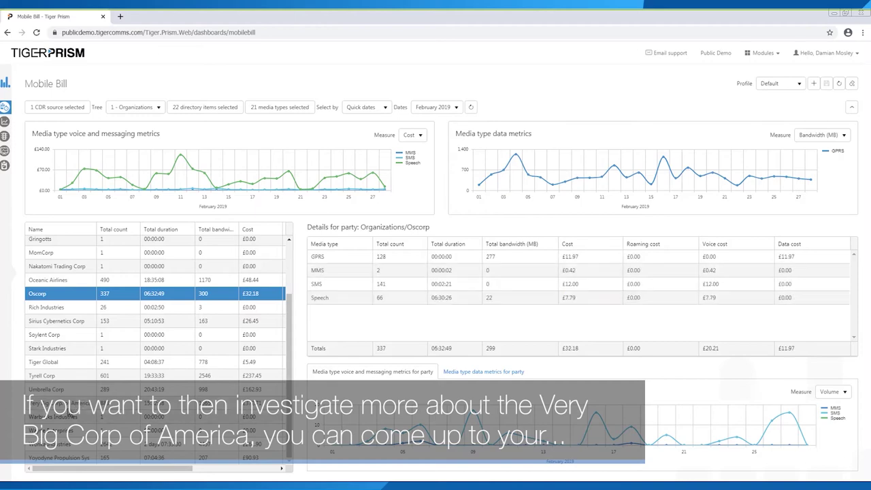
pyautogui.click(75, 403)
# Replace the directory item selection with Organizations and Very Big Corp. of America
pyautogui.click(205, 107)
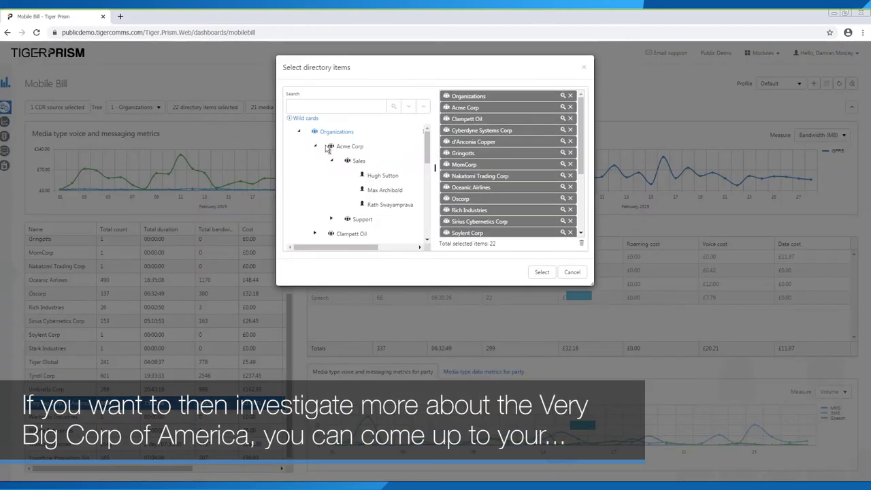
pyautogui.click(315, 146)
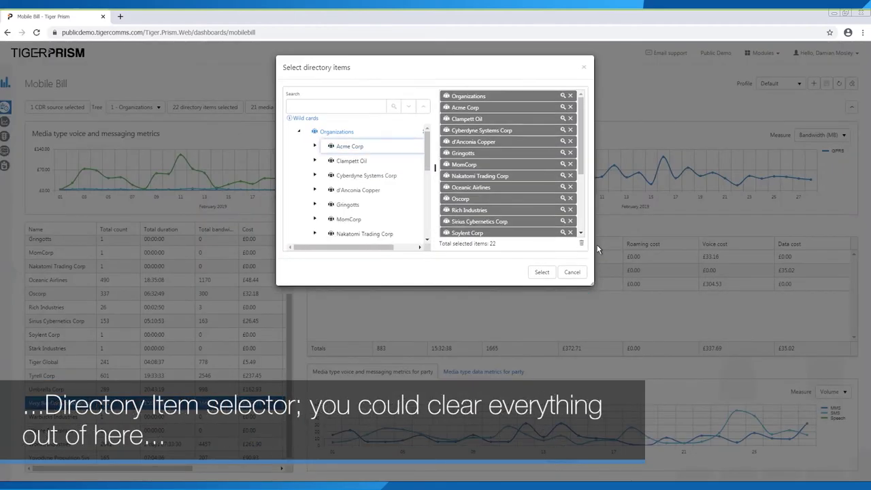
pyautogui.click(581, 243)
pyautogui.scroll(-5, 367, 204)
pyautogui.moveTo(374, 178); pyautogui.dragTo(504, 142)
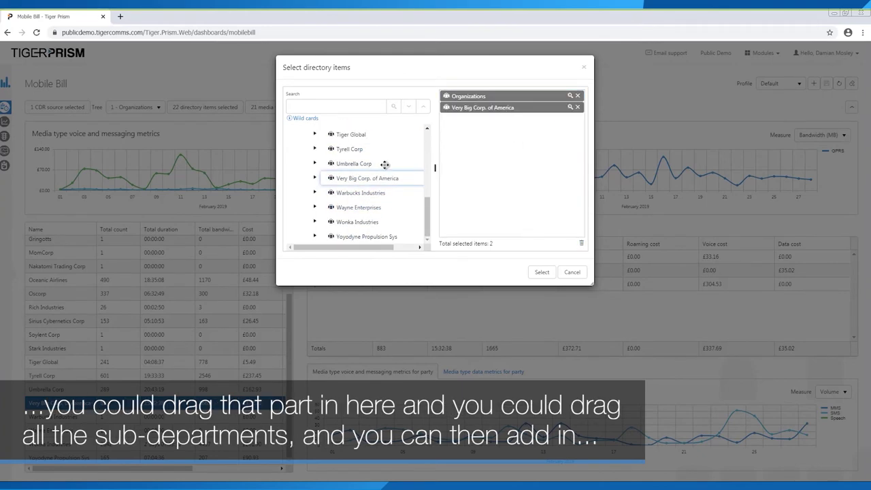
# Add all children of Very Big Corp. of America to the directory item selection and apply it to the dashboard
pyautogui.moveTo(363, 249); pyautogui.dragTo(397, 249)
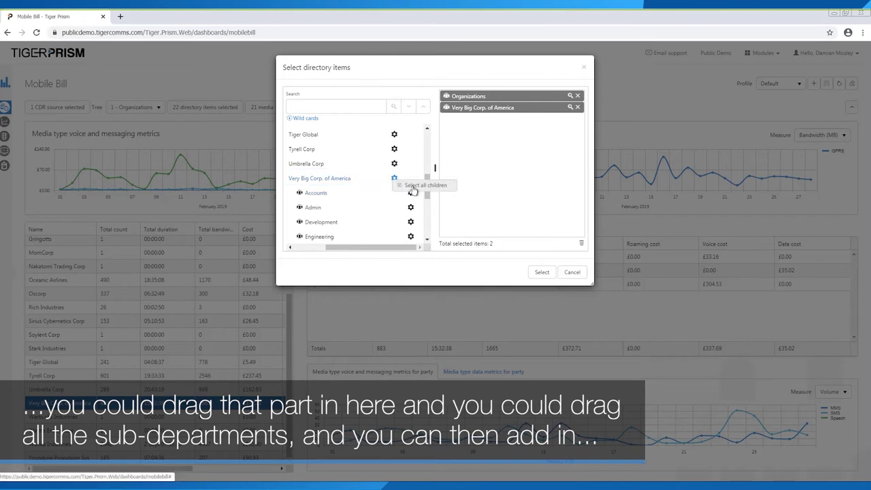
pyautogui.click(411, 193)
pyautogui.moveTo(412, 196); pyautogui.dragTo(503, 215)
pyautogui.click(542, 272)
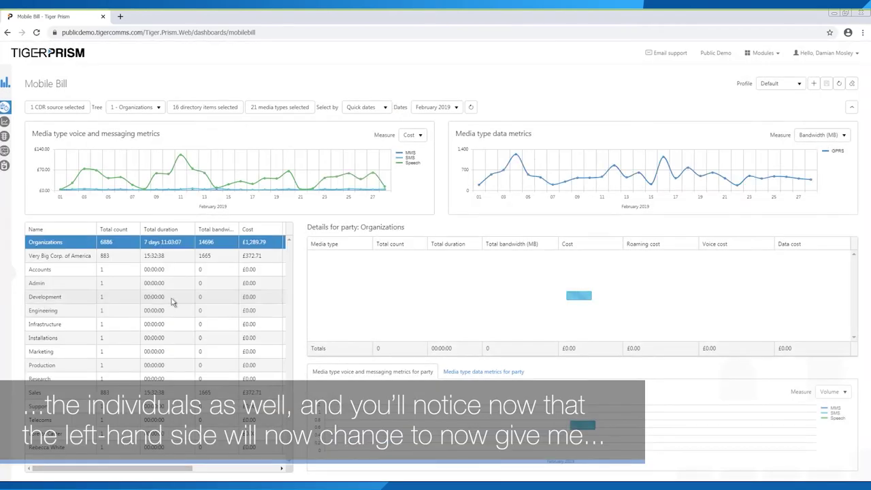
# Show the media type details for Very Big Corp. of America and its Sales department
pyautogui.click(66, 255)
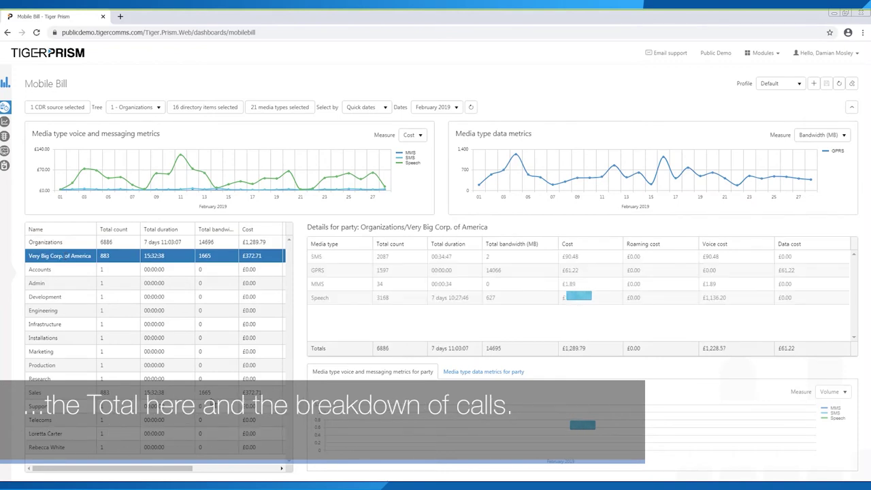
pyautogui.click(221, 390)
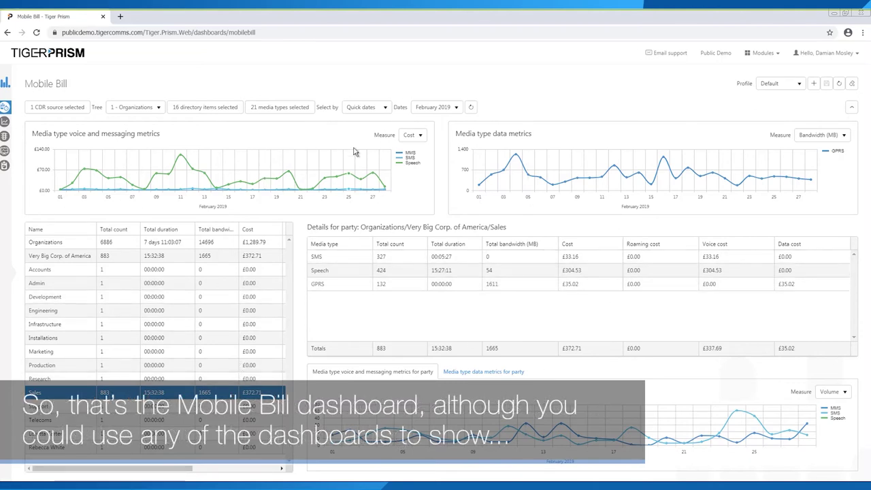
# Open the Call Volumes dashboard under Management and set its dates to February 2019
pyautogui.moveTo(5, 110)
pyautogui.click(50, 122)
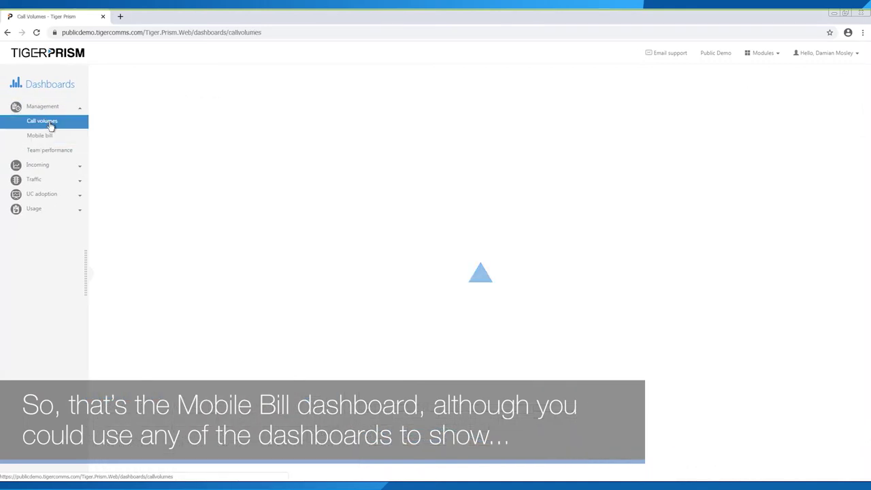
pyautogui.click(465, 108)
pyautogui.scroll(-5, 448, 177)
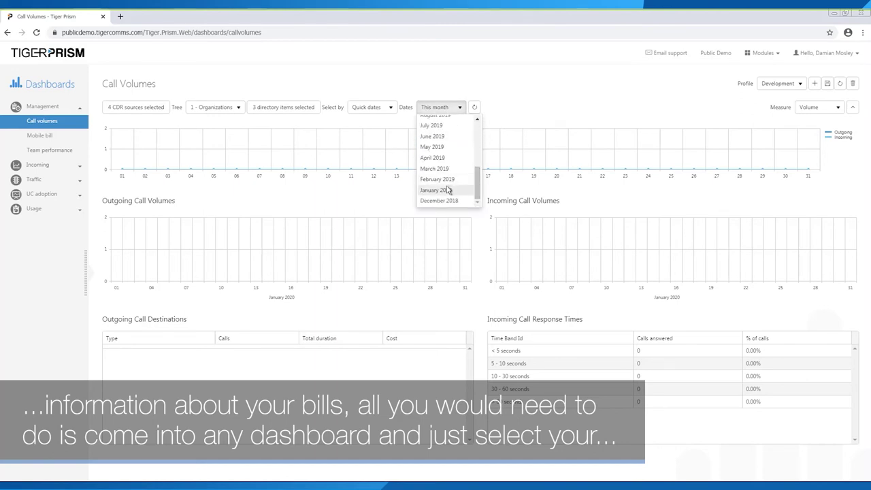
pyautogui.click(442, 180)
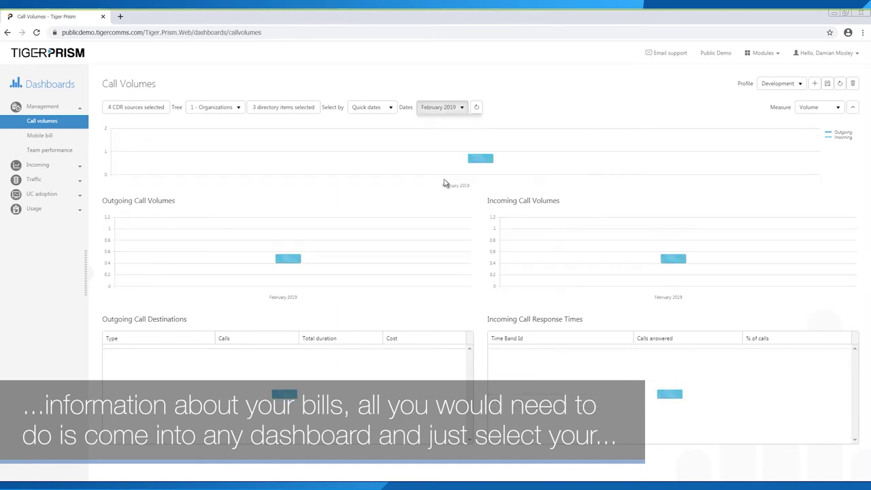
# Restrict the Call Volumes CDR sources to Mobile Voice only and change the dates to December 2018
pyautogui.click(128, 107)
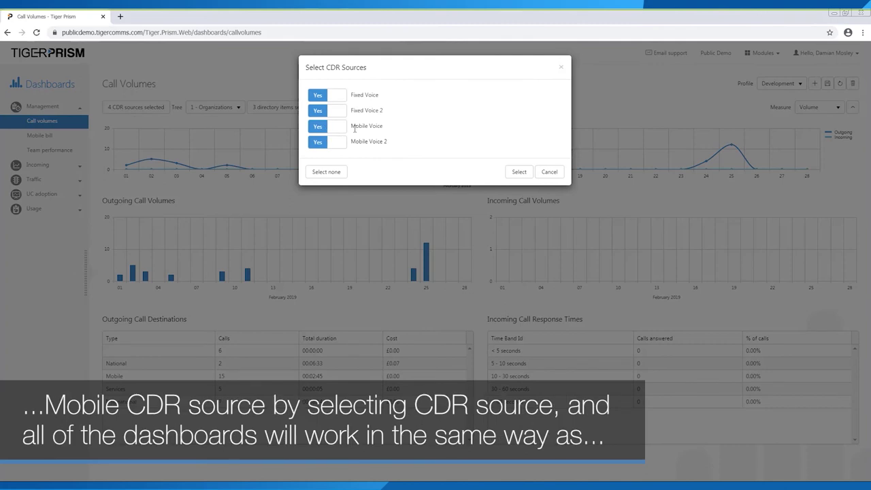
pyautogui.click(326, 171)
pyautogui.click(328, 126)
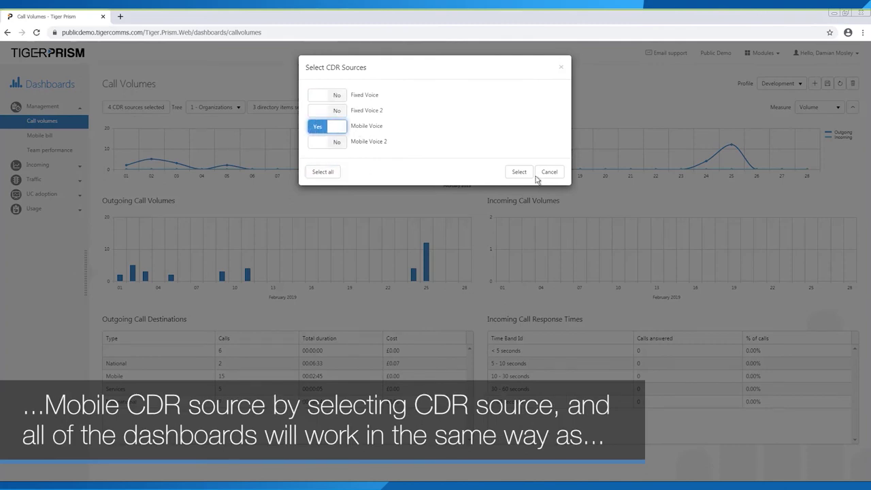
pyautogui.click(521, 171)
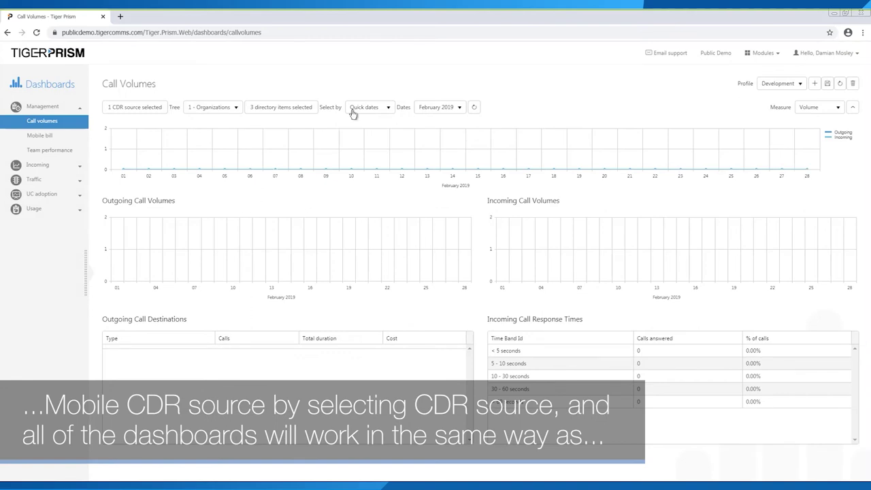
pyautogui.click(439, 107)
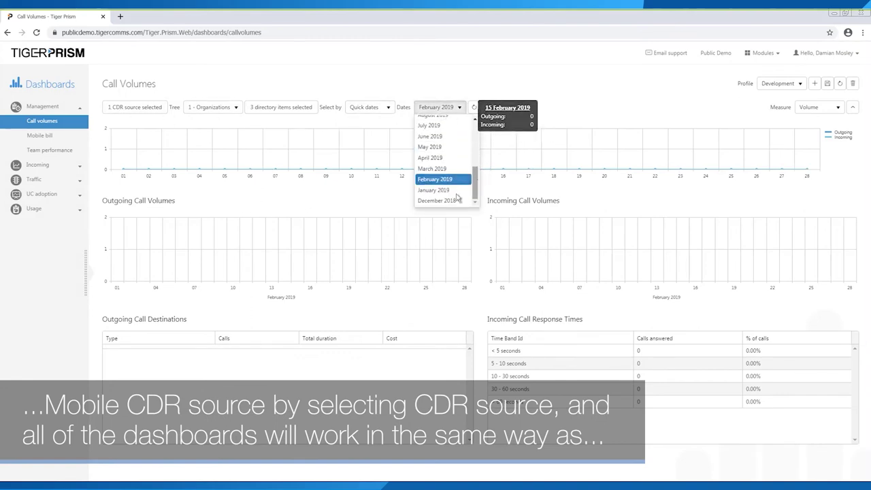
pyautogui.click(435, 200)
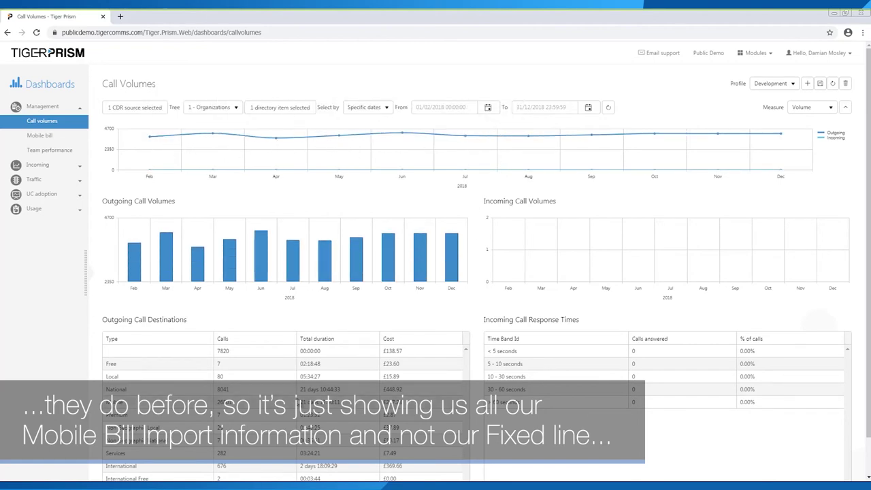
# Add Fixed Voice to the selected CDR sources, review the updated call volumes and destinations, and reopen the CDR source selection
pyautogui.scroll(-1, 89, 366)
pyautogui.scroll(1, 88, 367)
pyautogui.click(140, 108)
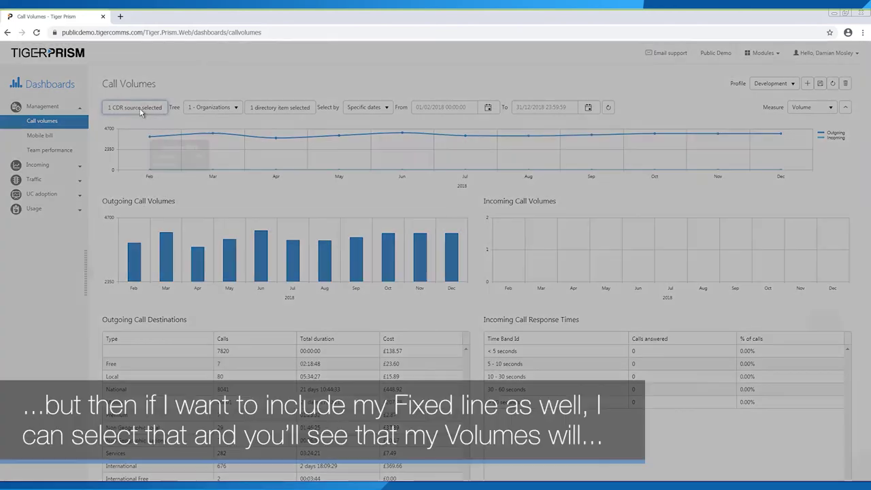
pyautogui.click(336, 99)
pyautogui.click(517, 171)
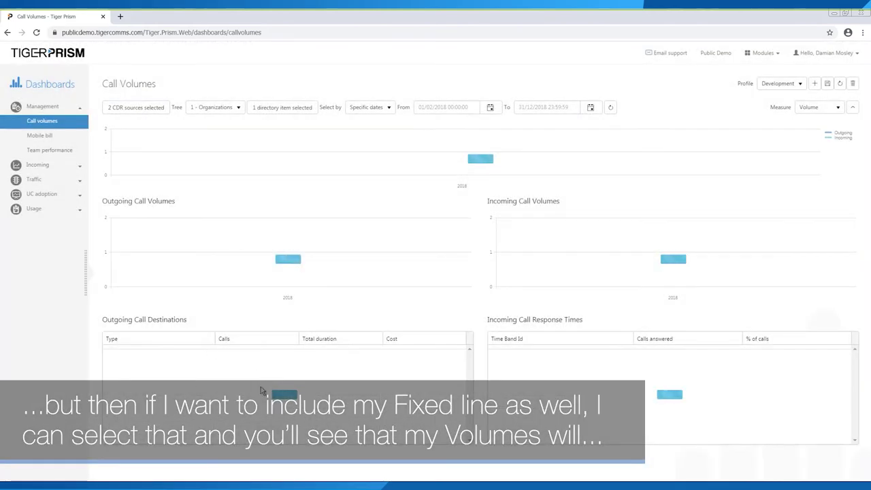
pyautogui.scroll(-1, 259, 391)
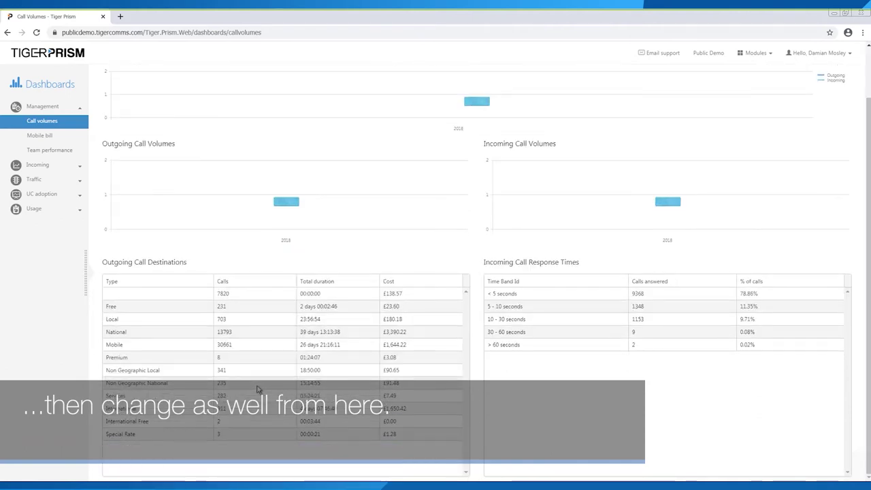
pyautogui.scroll(1, 258, 390)
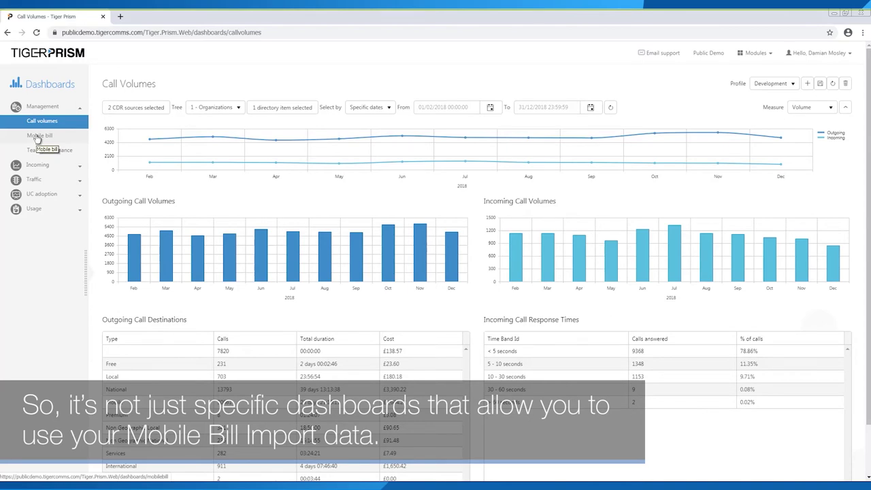
pyautogui.click(136, 108)
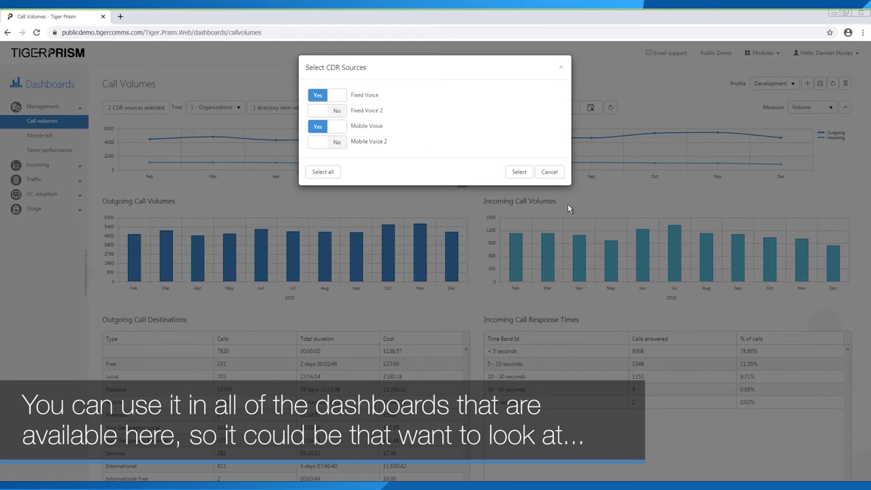
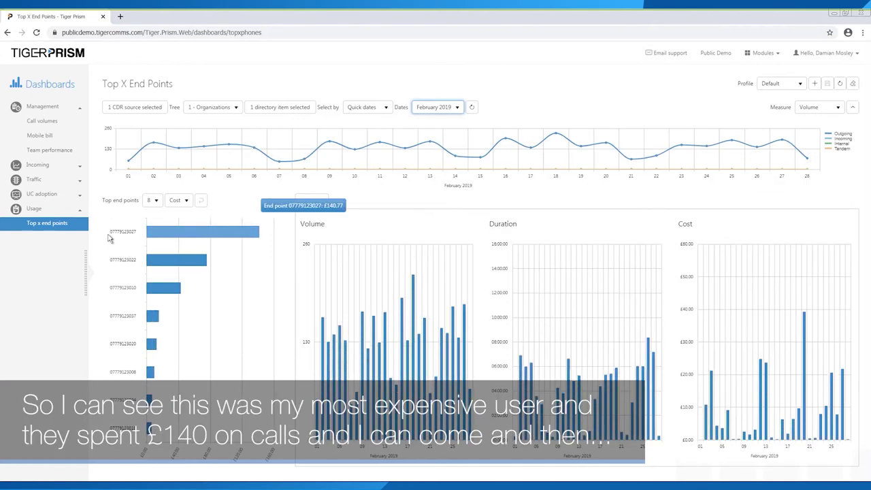
# Drill into the most expensive end point, show its individual call details, and return to its measures
pyautogui.click(192, 237)
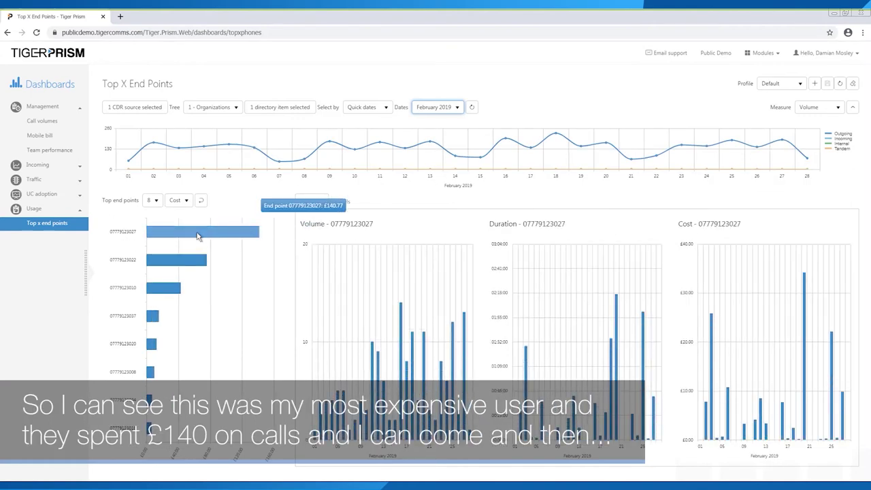
pyautogui.click(341, 201)
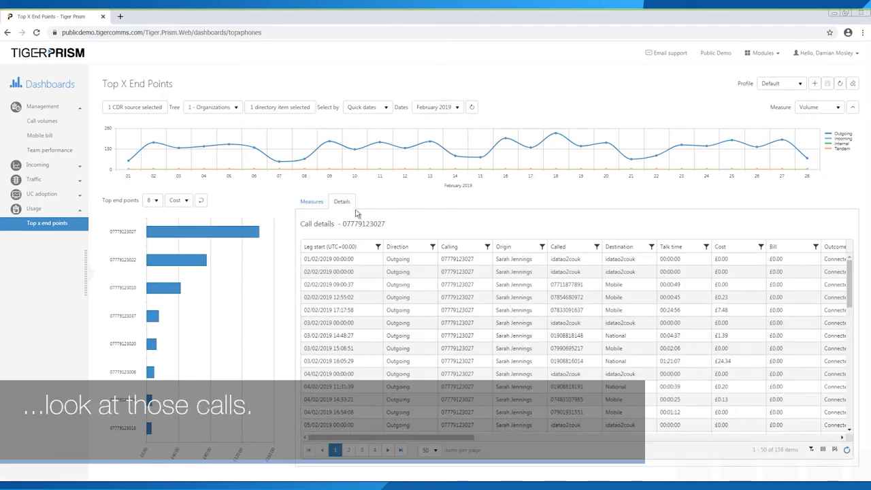
pyautogui.click(311, 202)
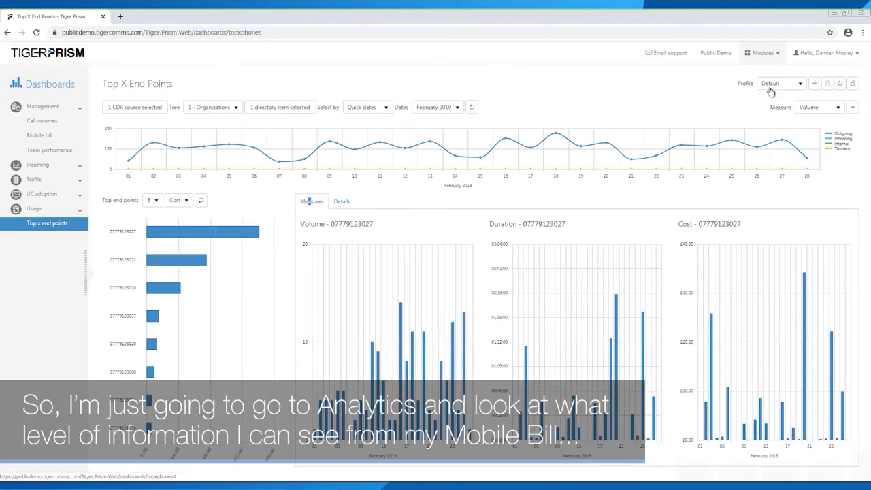
# Switch to the Analytics module and open the Legs search
pyautogui.click(762, 53)
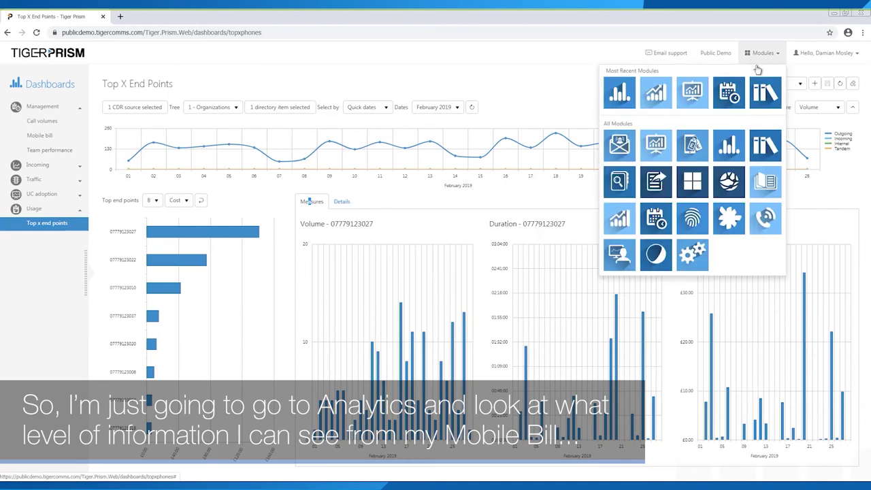
pyautogui.click(656, 146)
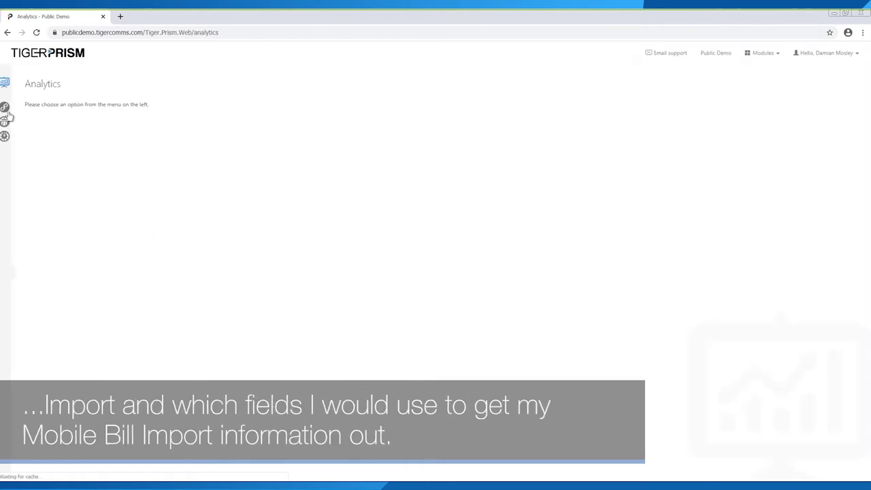
pyautogui.click(6, 108)
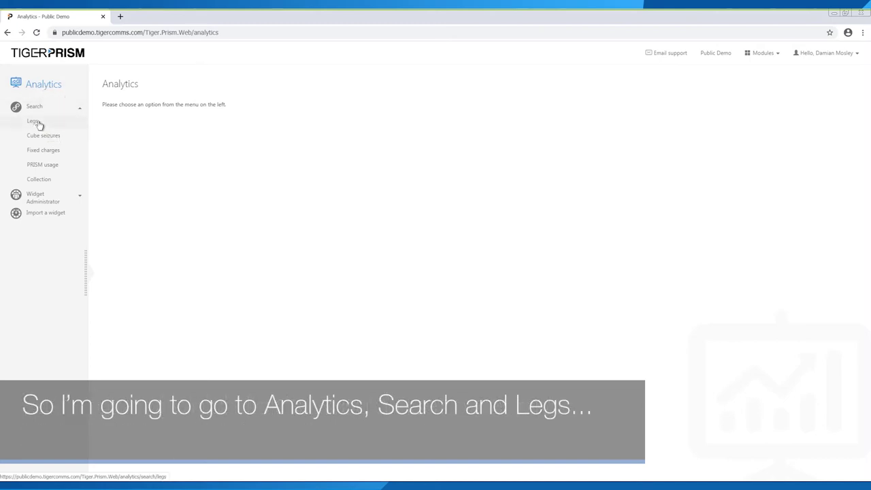
pyautogui.click(37, 119)
# Add the Collecting CDR source and Media type fields to the columns of the Legs search
pyautogui.click(654, 116)
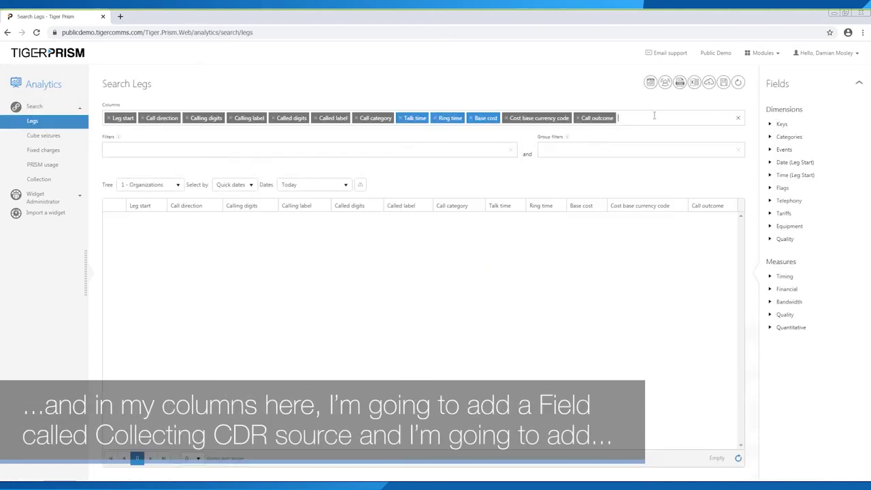
pyautogui.write('col')
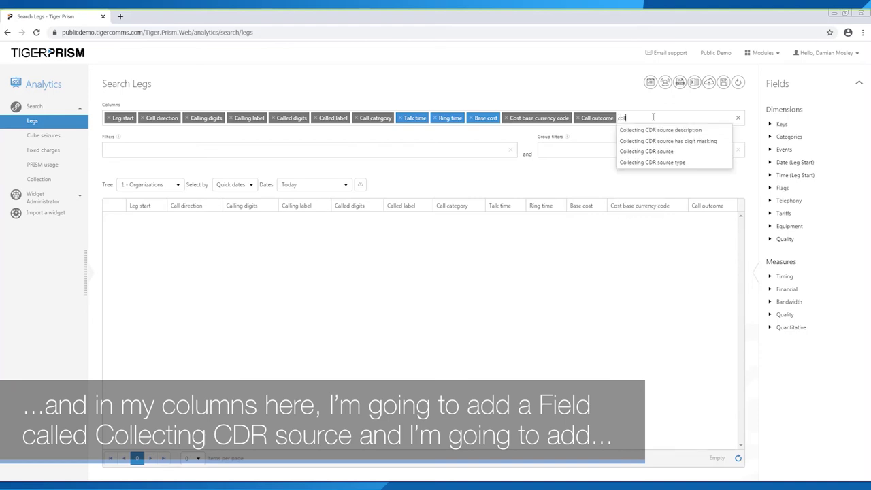
pyautogui.write('l')
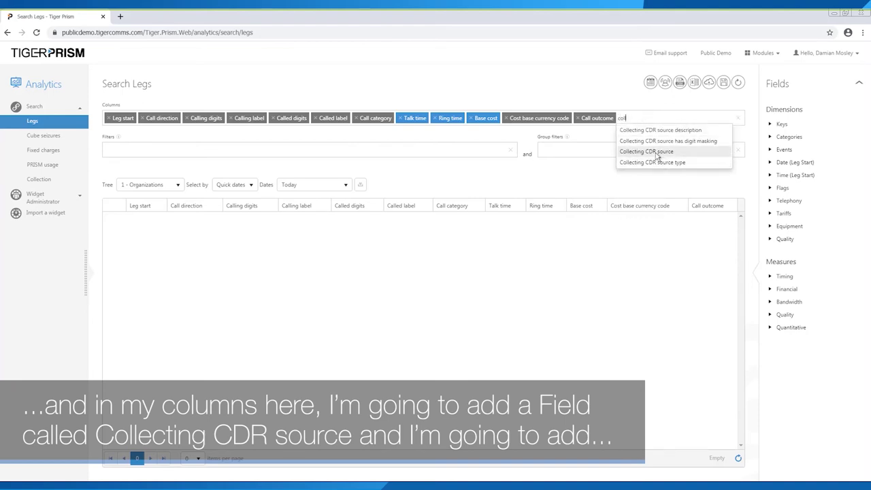
pyautogui.click(656, 153)
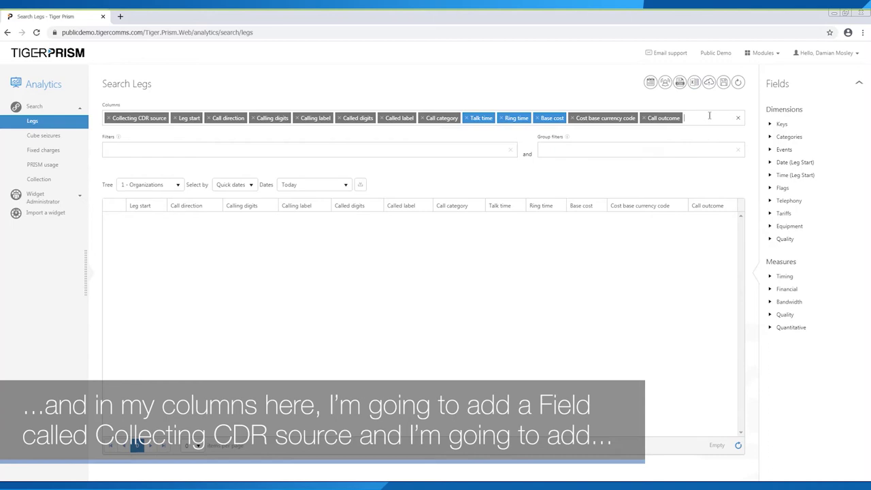
pyautogui.write('med')
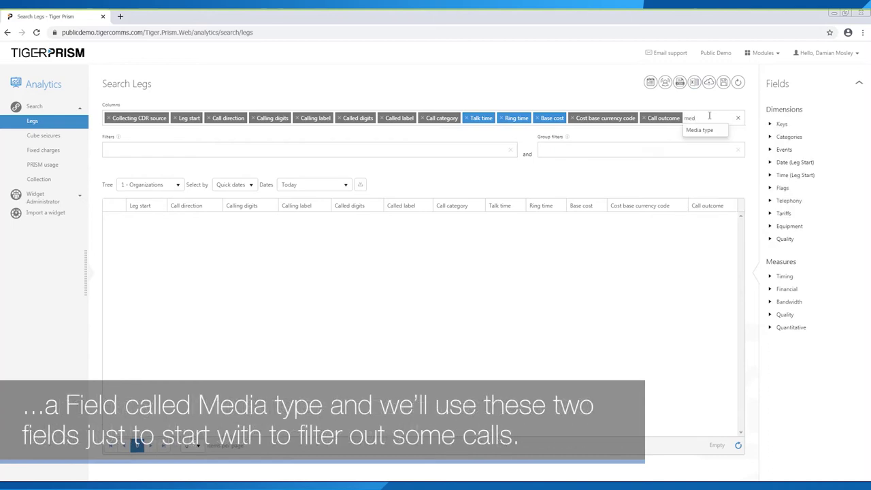
pyautogui.click(705, 130)
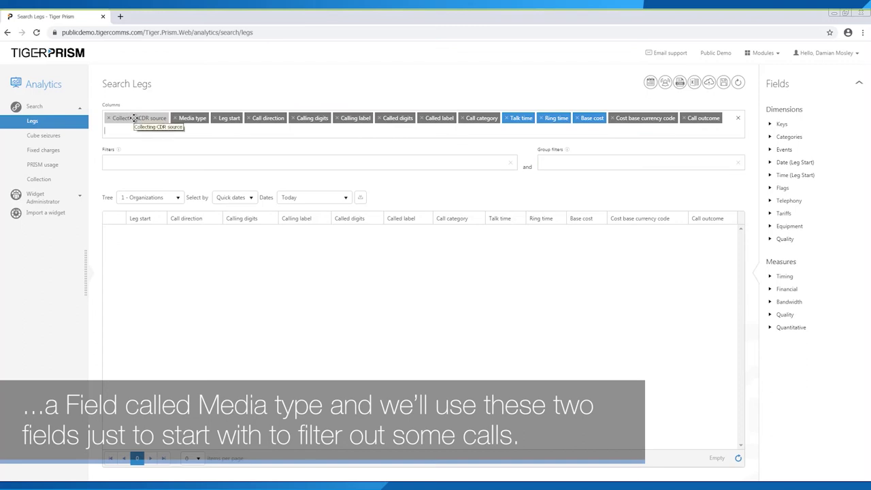
# Add a Collecting CDR source filter to the search and limit it to Mobile Voice 2
pyautogui.moveTo(134, 118); pyautogui.dragTo(144, 161)
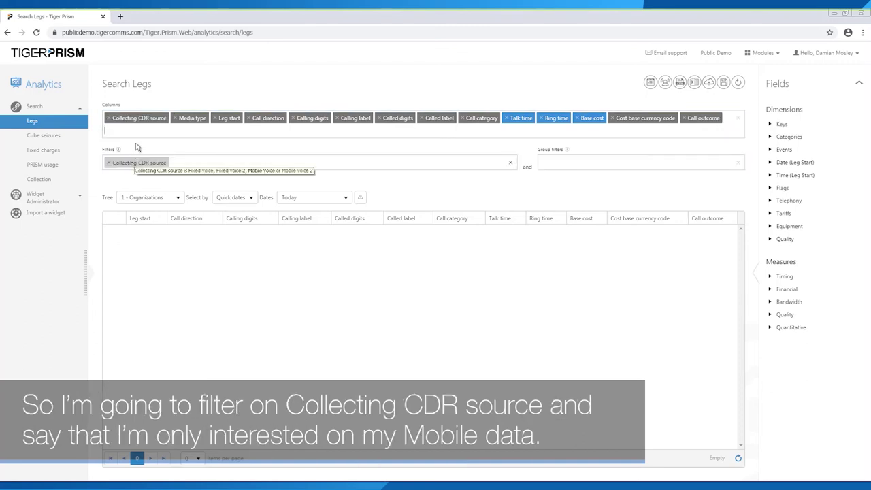
pyautogui.click(138, 163)
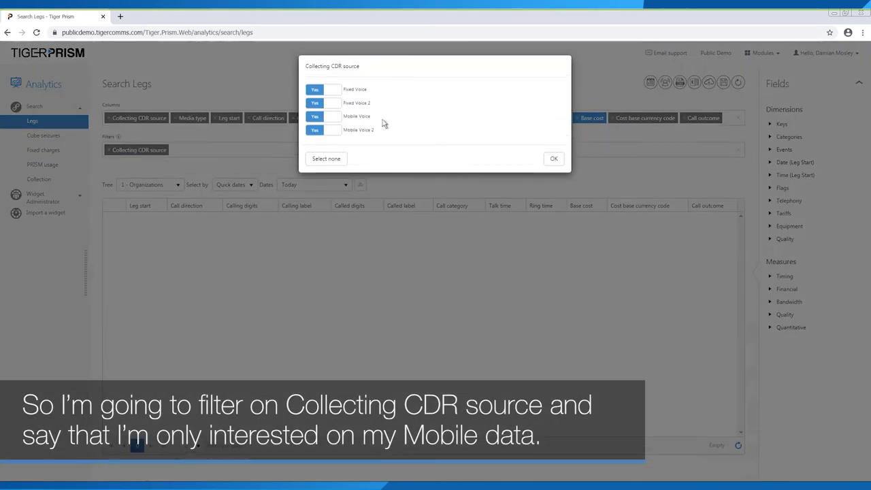
pyautogui.click(338, 132)
pyautogui.click(326, 158)
pyautogui.click(336, 130)
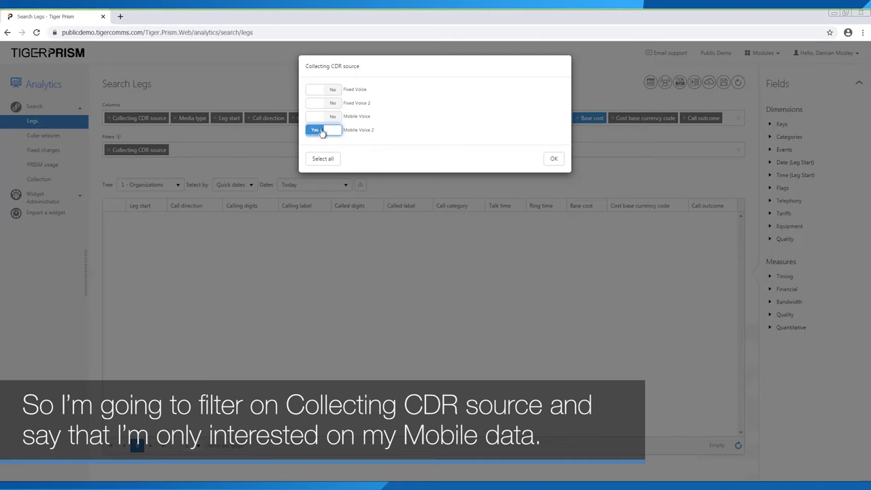
pyautogui.click(553, 158)
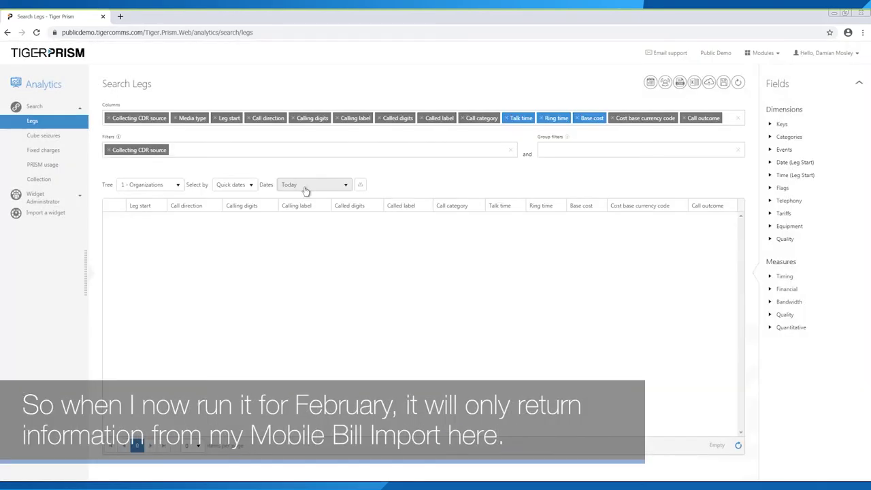
# Run the Legs search for February 2019 and examine the media type of the returned calls
pyautogui.click(305, 191)
pyautogui.scroll(-2, 313, 238)
pyautogui.click(303, 271)
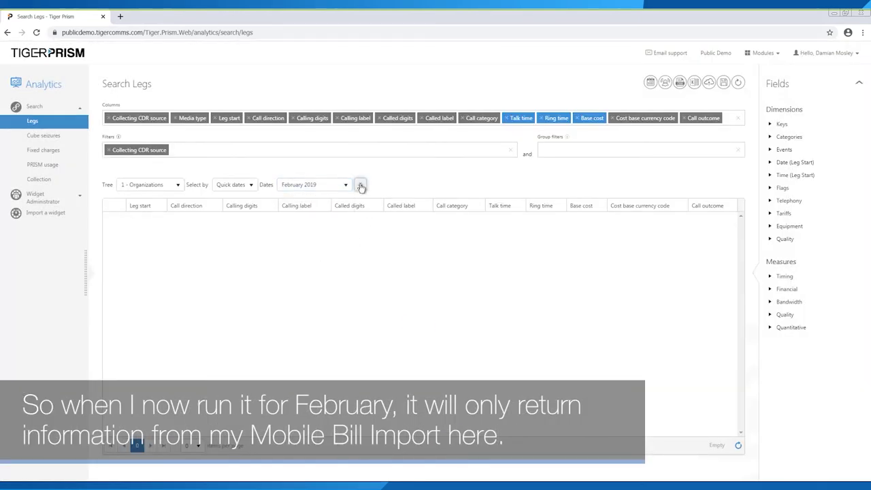
pyautogui.click(360, 185)
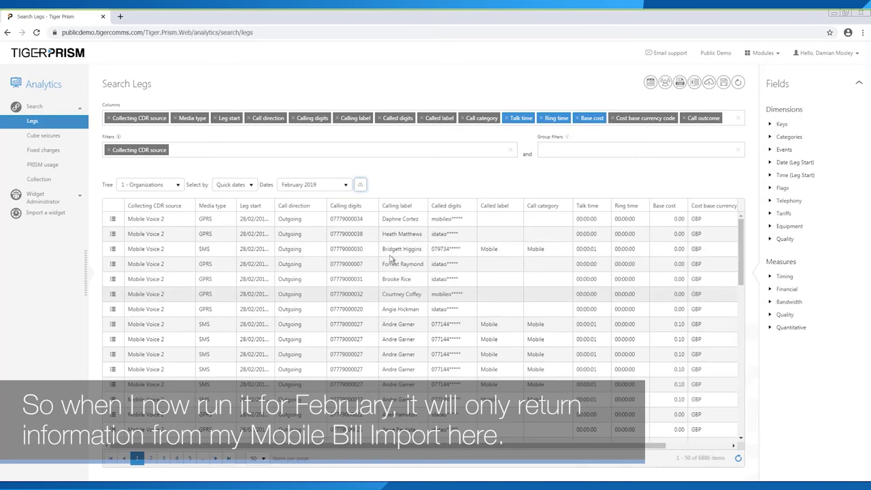
pyautogui.scroll(-5, 446, 294)
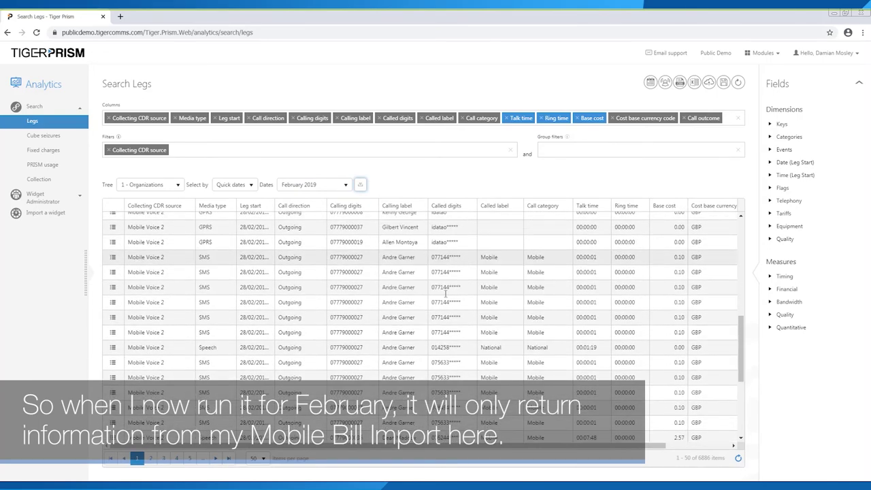
pyautogui.scroll(5, 445, 294)
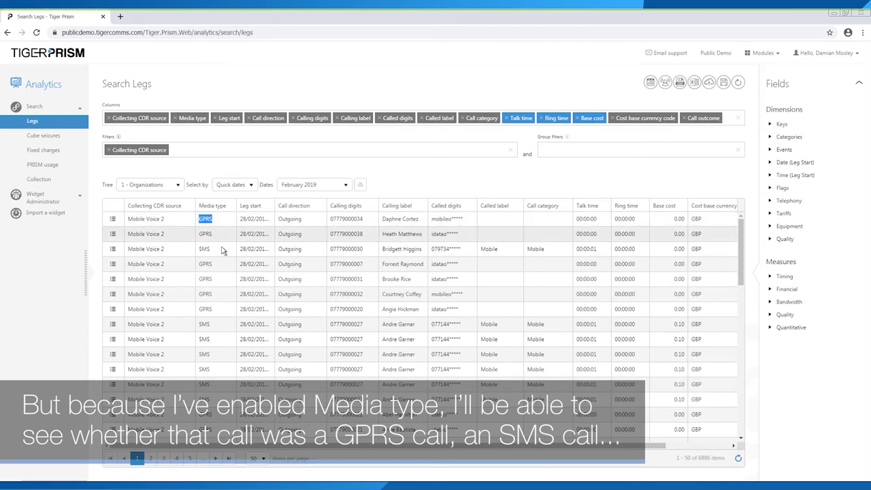
pyautogui.scroll(-10, 226, 282)
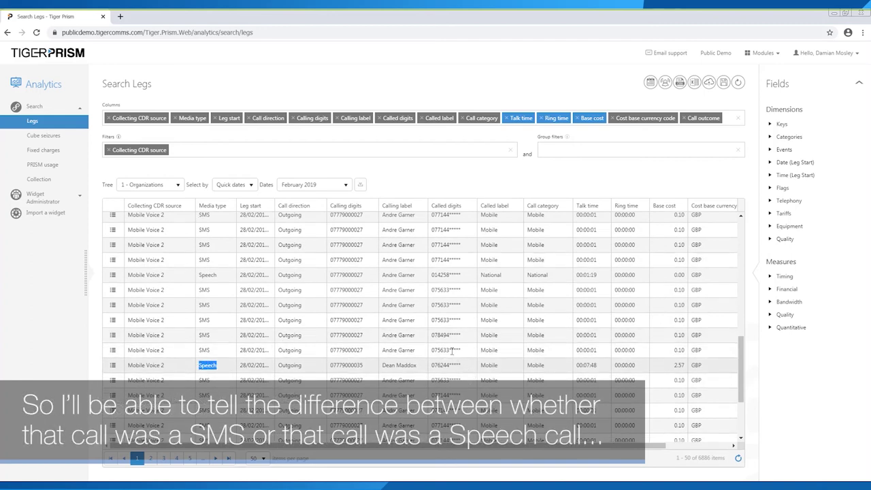
# Sort the returned legs by base cost, highest first, and examine the cost and media type of the most expensive calls
pyautogui.moveTo(460, 350); pyautogui.dragTo(448, 370)
pyautogui.click(217, 353)
pyautogui.doubleClick(208, 365)
pyautogui.scroll(-1, 510, 361)
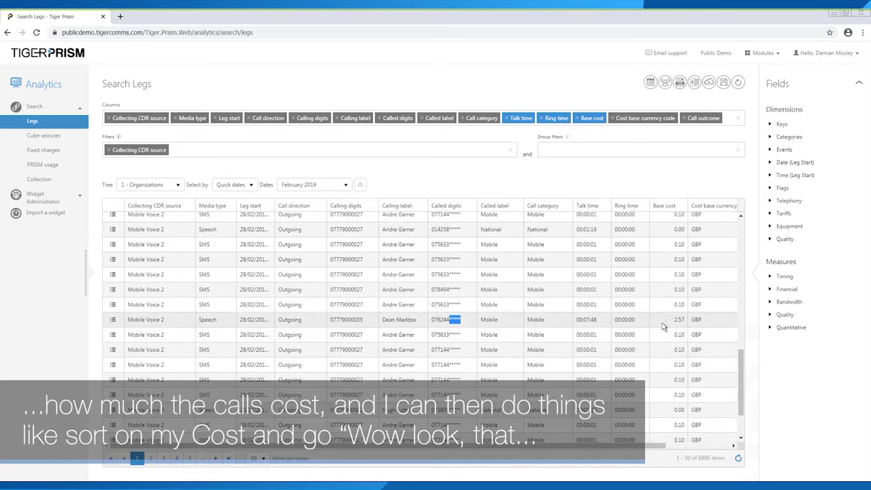
pyautogui.click(665, 205)
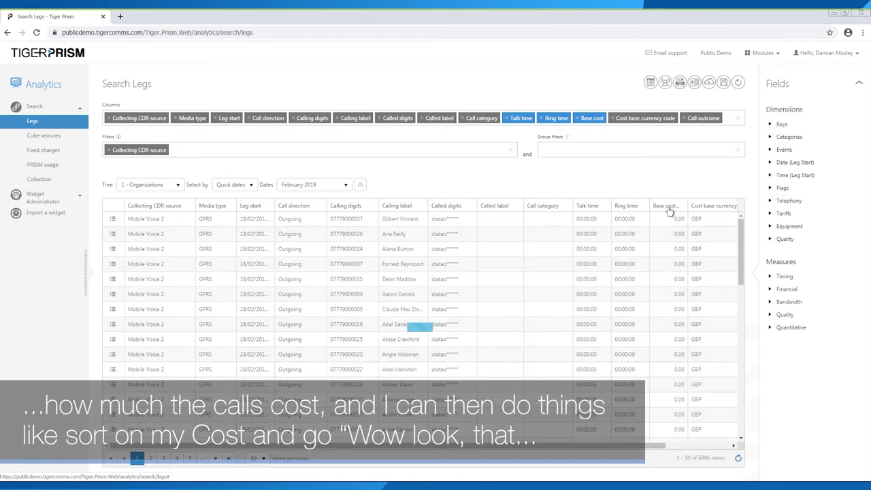
pyautogui.click(668, 207)
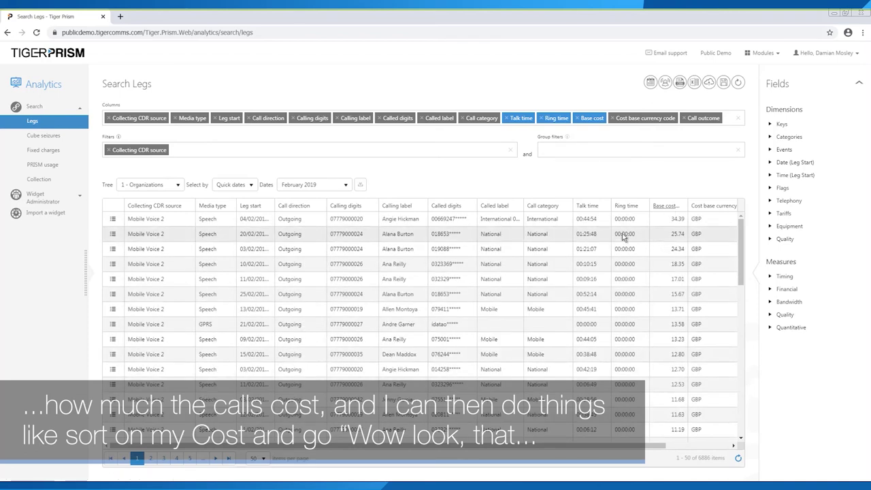
pyautogui.moveTo(670, 218); pyautogui.dragTo(685, 218)
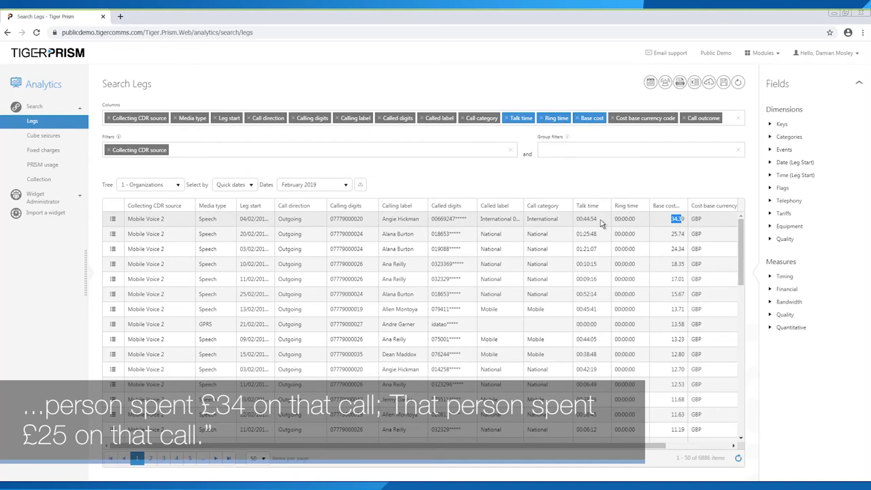
pyautogui.moveTo(670, 234); pyautogui.dragTo(687, 238)
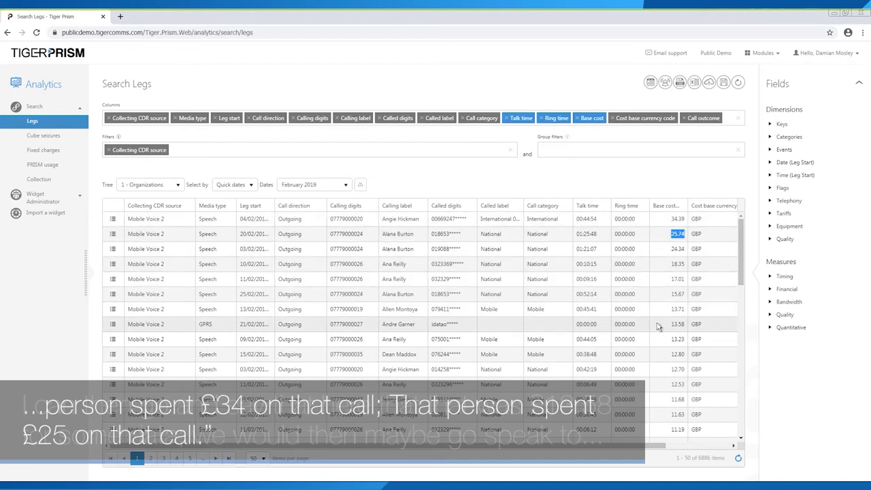
pyautogui.moveTo(670, 324); pyautogui.dragTo(687, 327)
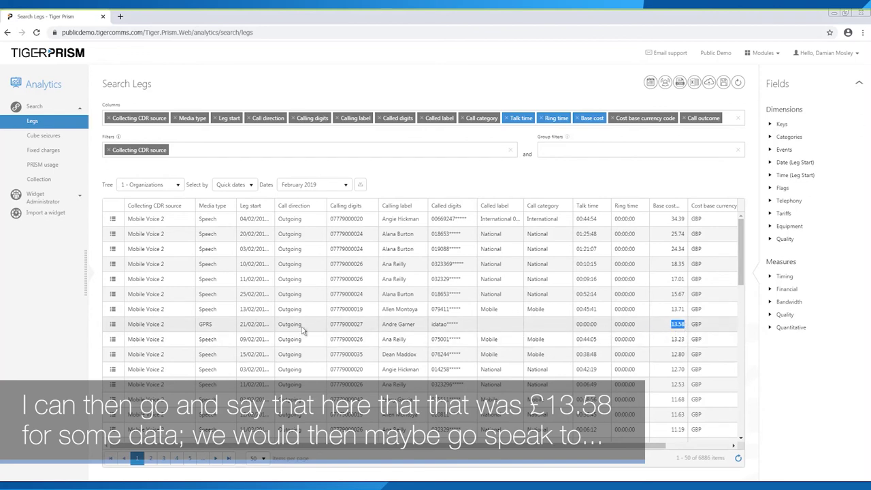
pyautogui.doubleClick(205, 325)
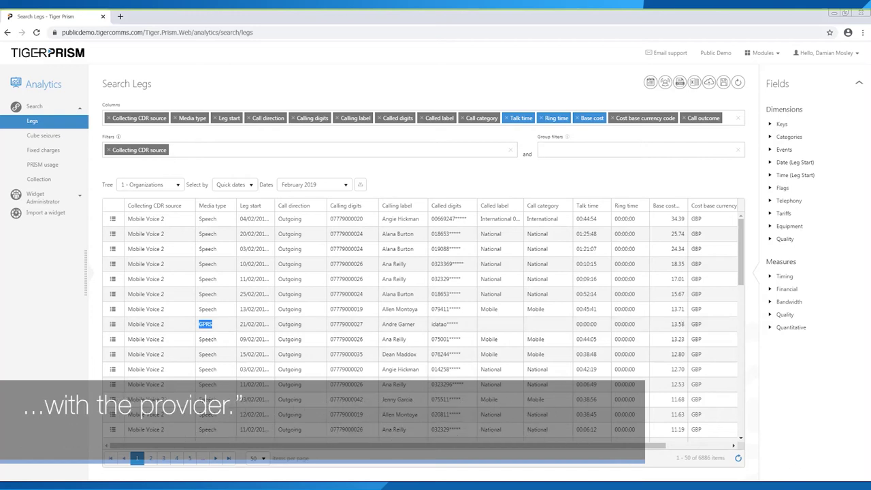
# Open the call summary of the GPRS call with a base cost of 13.58 and examine its bandwidth details
pyautogui.click(726, 119)
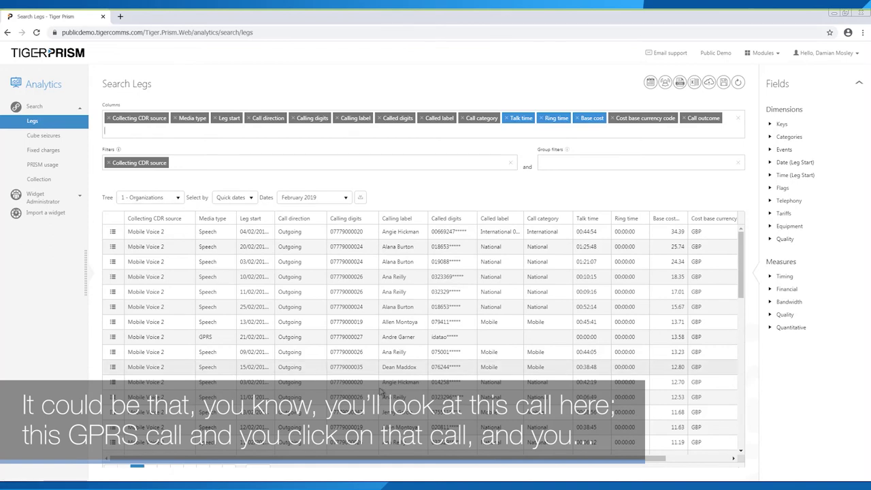
pyautogui.click(113, 336)
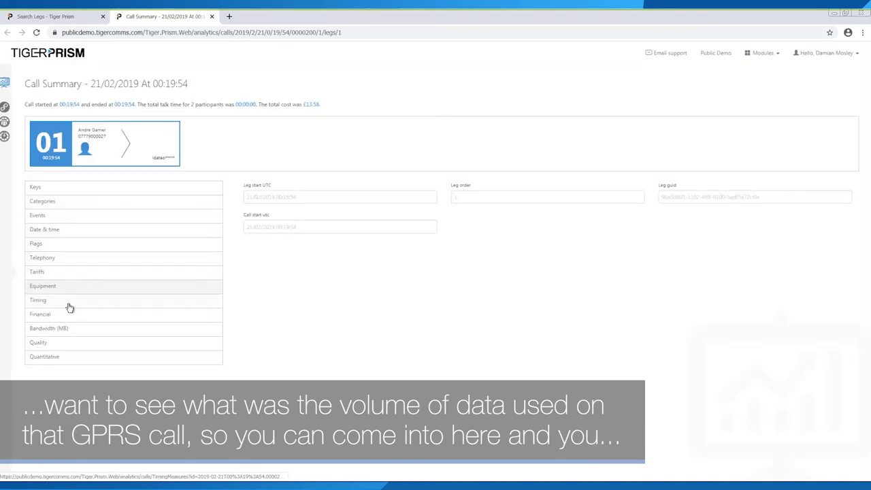
pyautogui.click(57, 329)
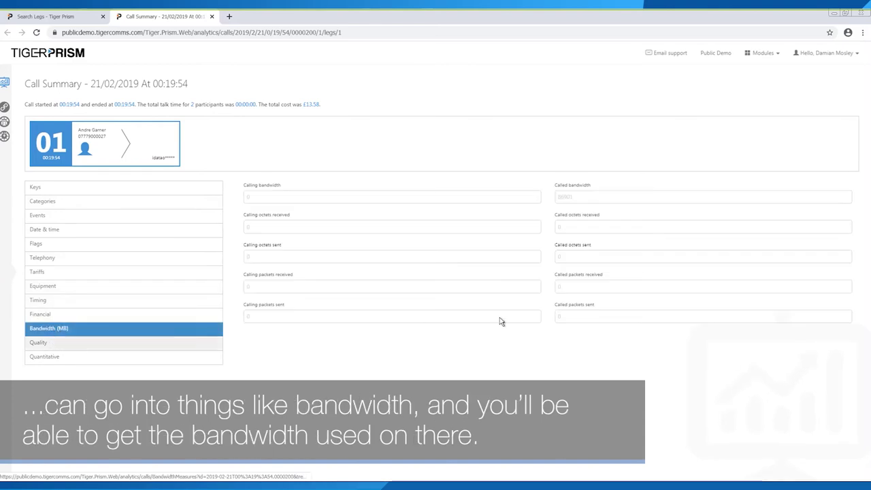
pyautogui.moveTo(578, 196); pyautogui.dragTo(562, 206)
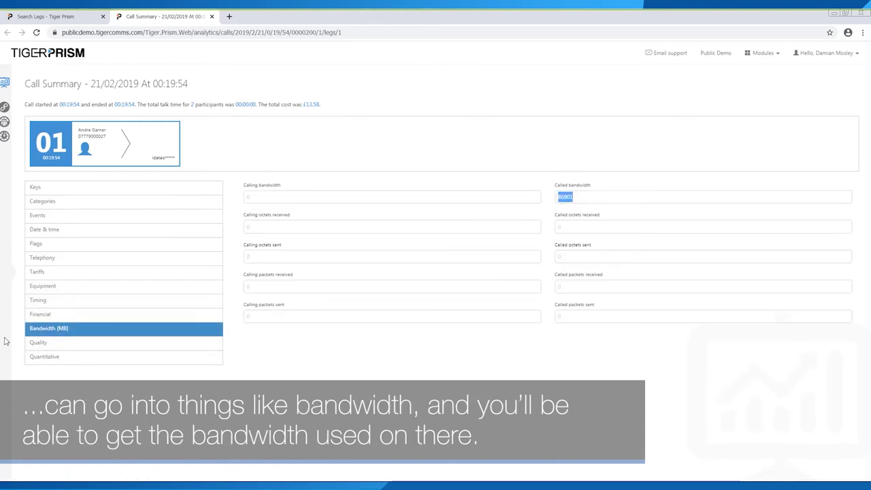
# Review the call's telephony details and the called and calling equipment, including the called device, channel, channel group and tenant and operator
pyautogui.click(49, 359)
pyautogui.click(52, 343)
pyautogui.click(59, 260)
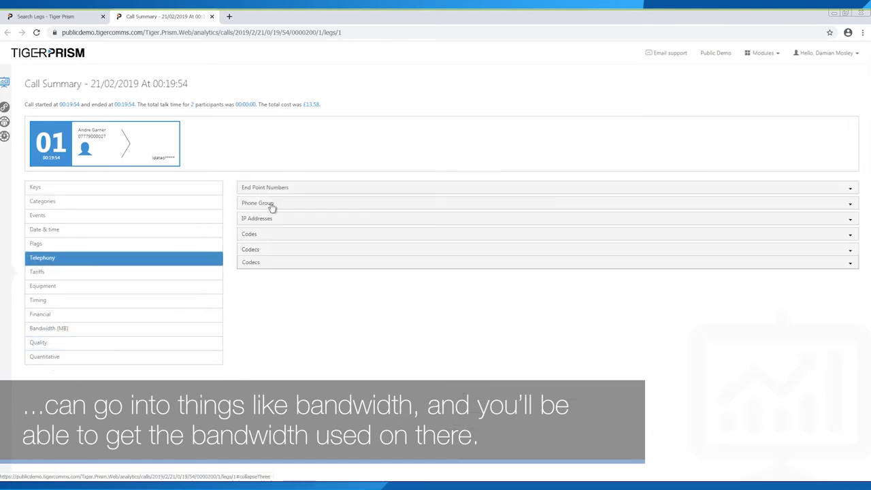
pyautogui.click(62, 287)
pyautogui.click(68, 313)
pyautogui.click(272, 188)
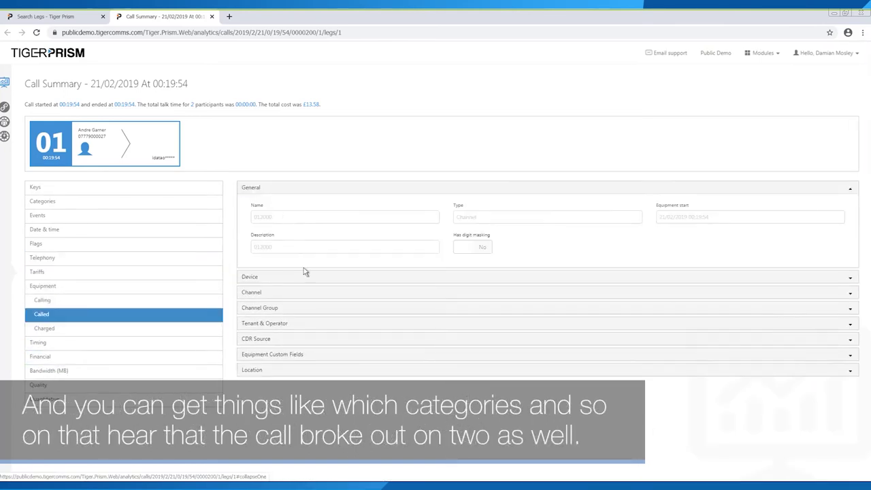
pyautogui.click(307, 278)
pyautogui.click(306, 336)
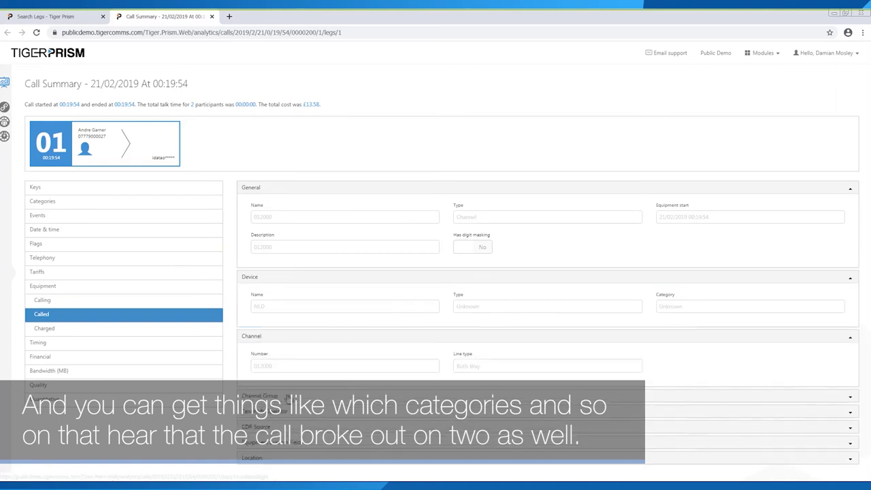
pyautogui.click(306, 395)
pyautogui.scroll(-2, 320, 367)
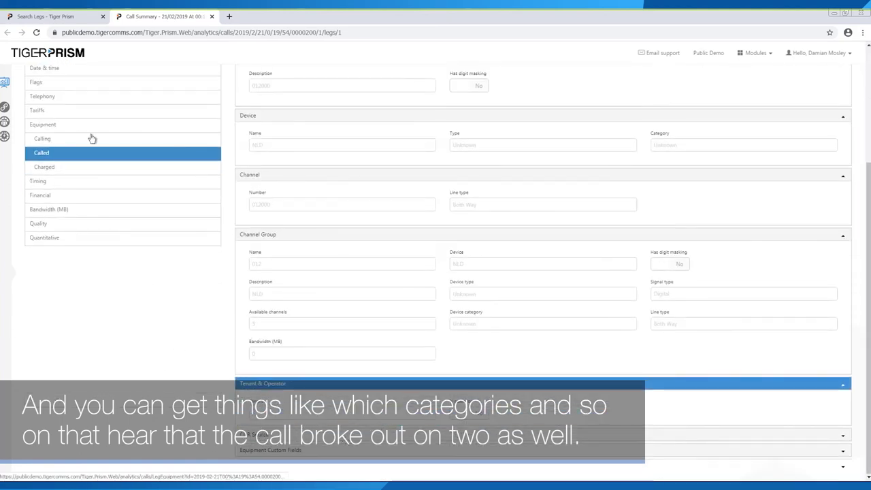
pyautogui.scroll(2, 89, 140)
pyautogui.click(58, 126)
pyautogui.click(43, 201)
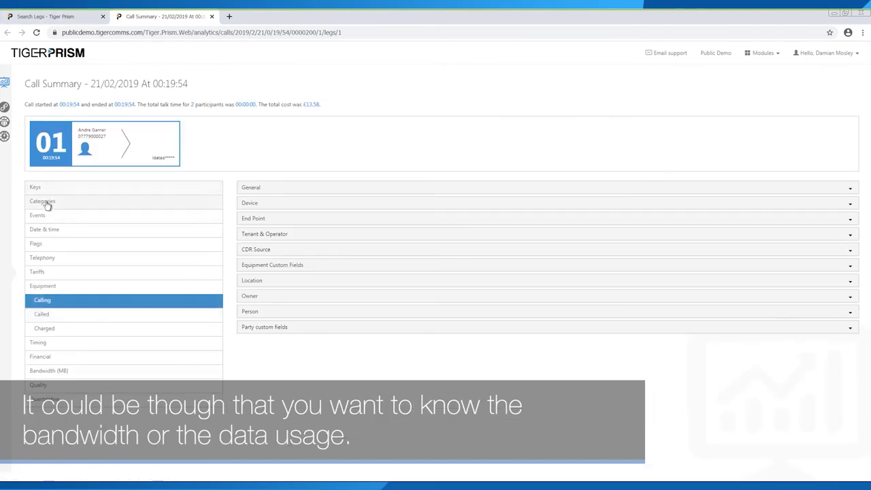
# Return to the Legs search and remove every column except Collecting CDR source, Talk time and Base cost
pyautogui.click(48, 17)
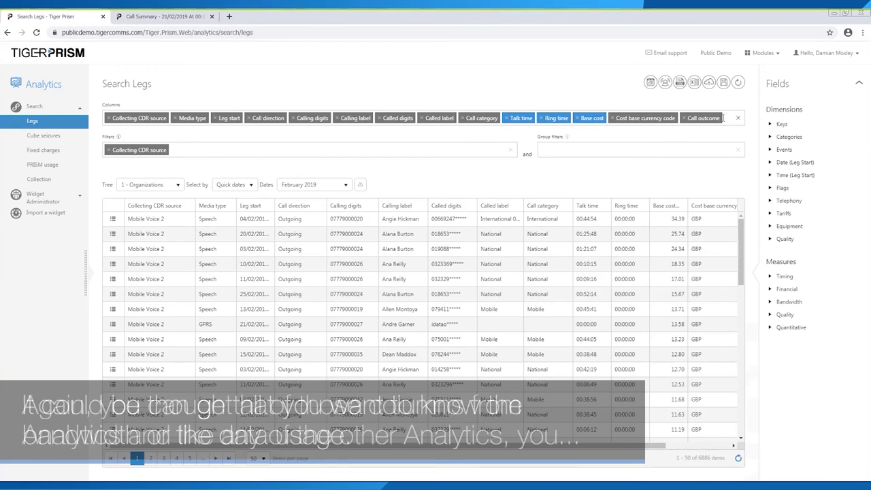
pyautogui.moveTo(351, 450)
pyautogui.mouseDown()
pyautogui.moveTo(414, 450)
pyautogui.moveTo(350, 450)
pyautogui.mouseUp()
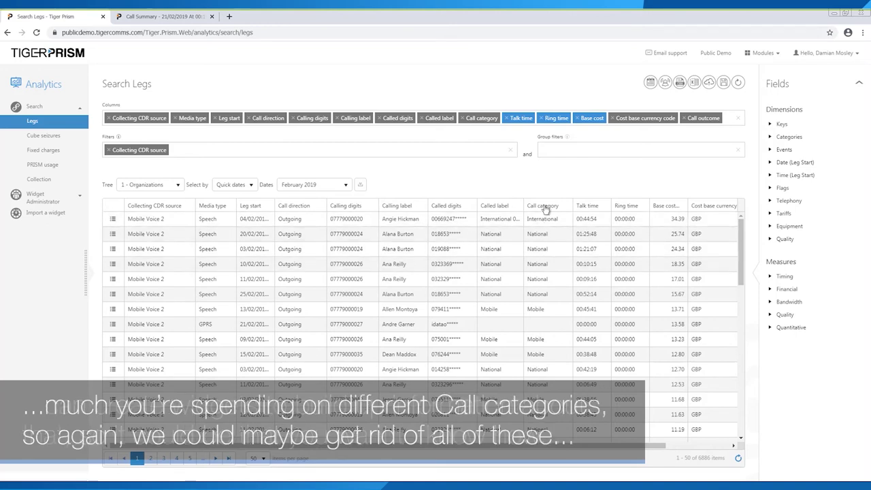
pyautogui.moveTo(481, 117); pyautogui.dragTo(170, 149)
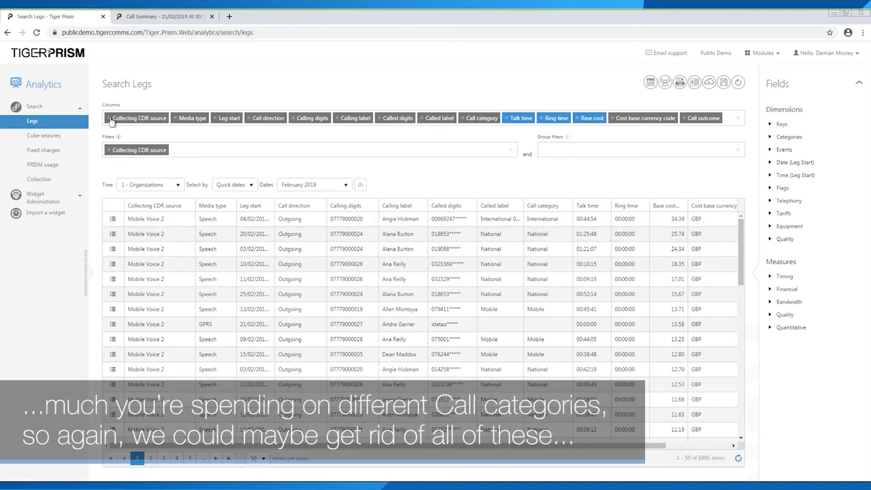
pyautogui.click(176, 117)
pyautogui.click(175, 117)
pyautogui.click(175, 118)
pyautogui.click(175, 118)
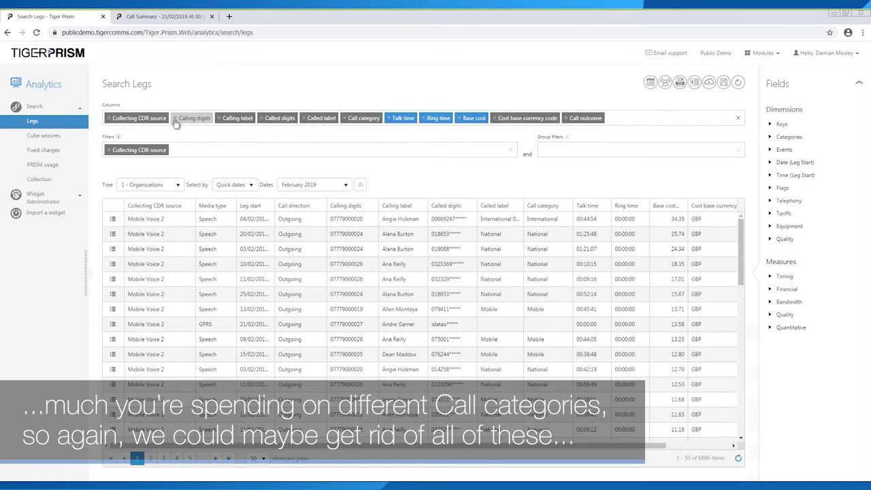
pyautogui.click(176, 118)
pyautogui.click(176, 117)
pyautogui.click(176, 118)
pyautogui.click(175, 118)
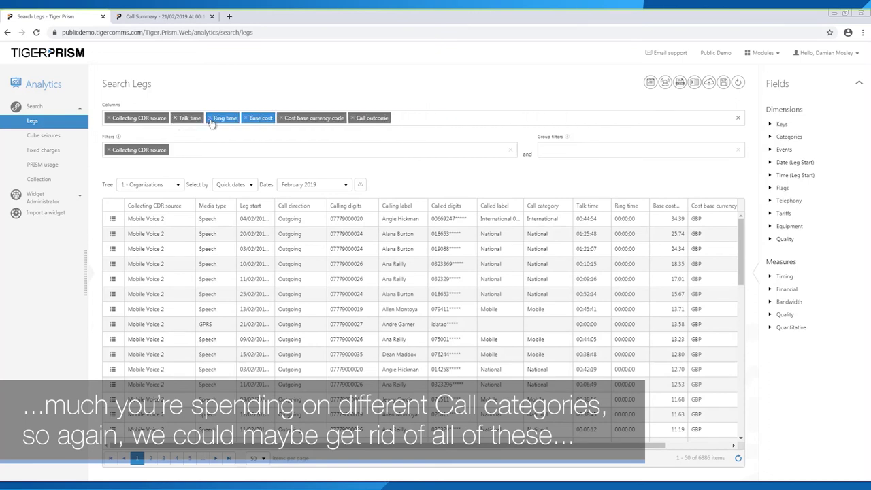
pyautogui.click(210, 117)
pyautogui.click(246, 117)
pyautogui.click(246, 118)
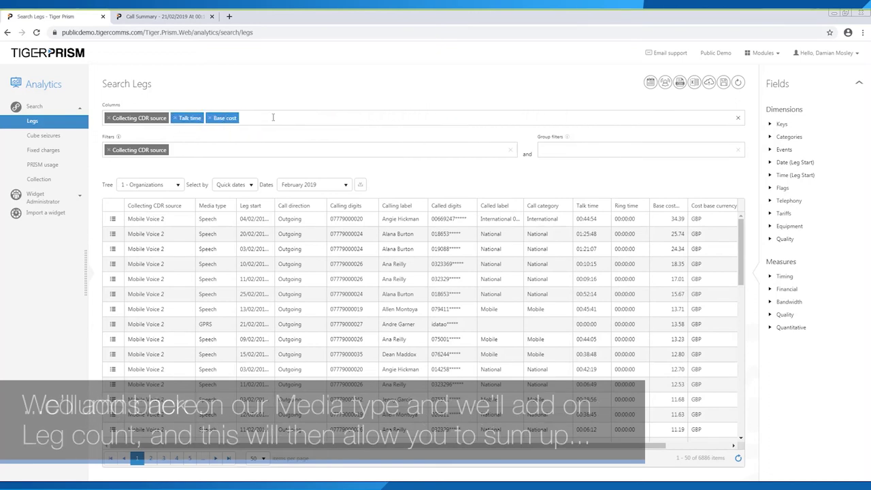
# Add the Media type and Leg count fields to the search columns
pyautogui.write('media')
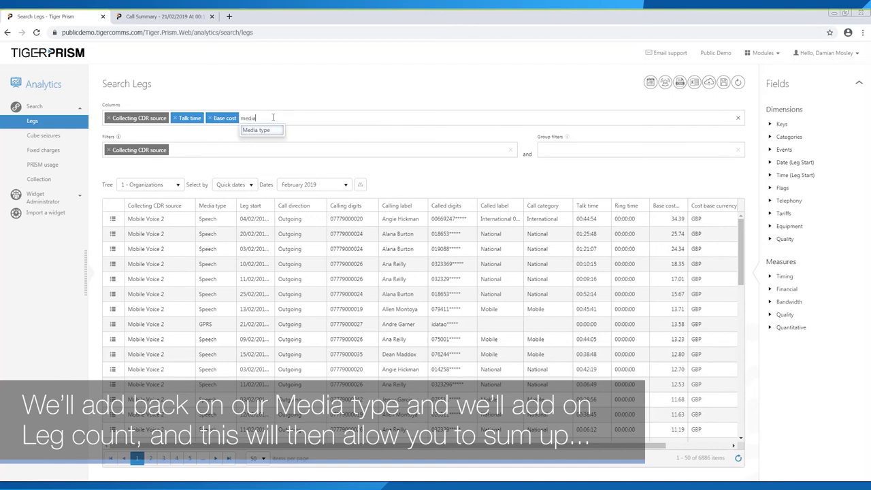
pyautogui.press('Return')
pyautogui.write('leg')
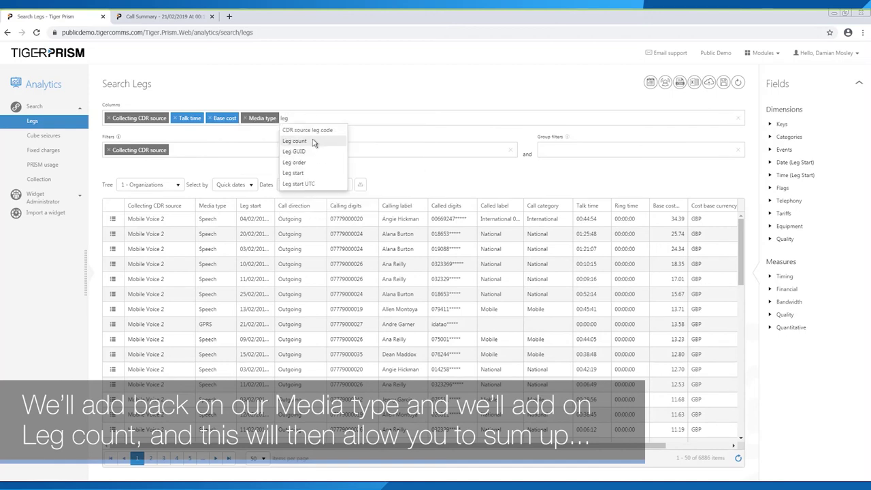
pyautogui.click(291, 141)
# Aggregate the measure columns, using Sum for Talk time and Base cost and Count for Leg count
pyautogui.click(190, 118)
pyautogui.click(199, 141)
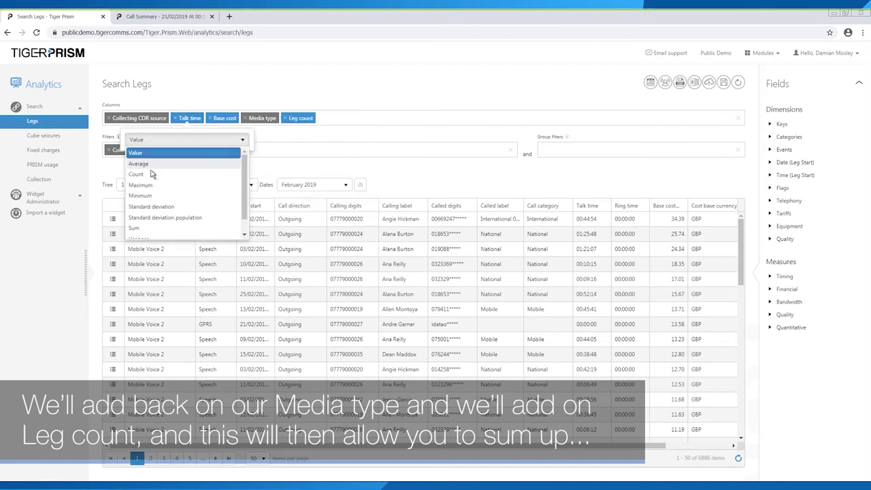
pyautogui.click(184, 230)
pyautogui.click(236, 118)
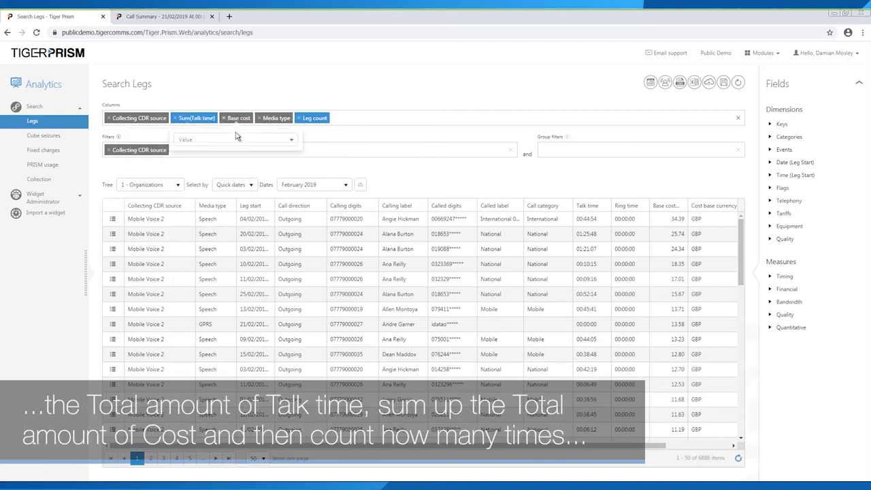
pyautogui.click(236, 141)
pyautogui.click(185, 226)
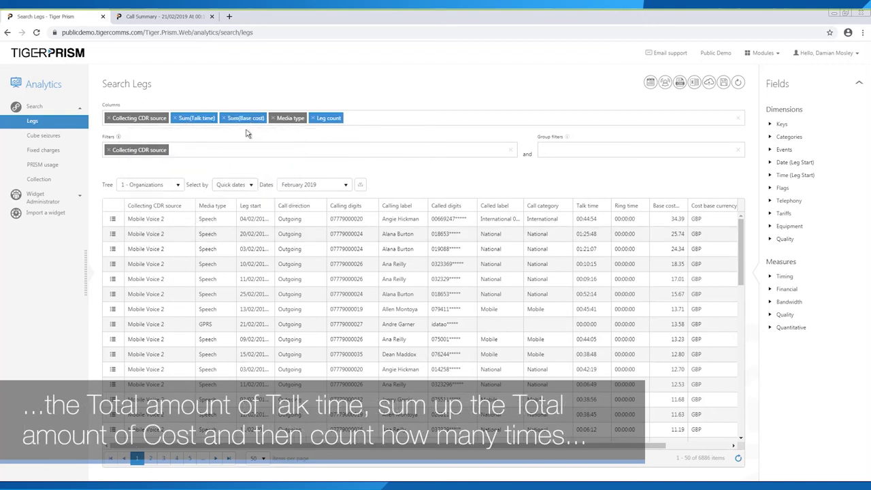
pyautogui.click(328, 118)
pyautogui.click(330, 141)
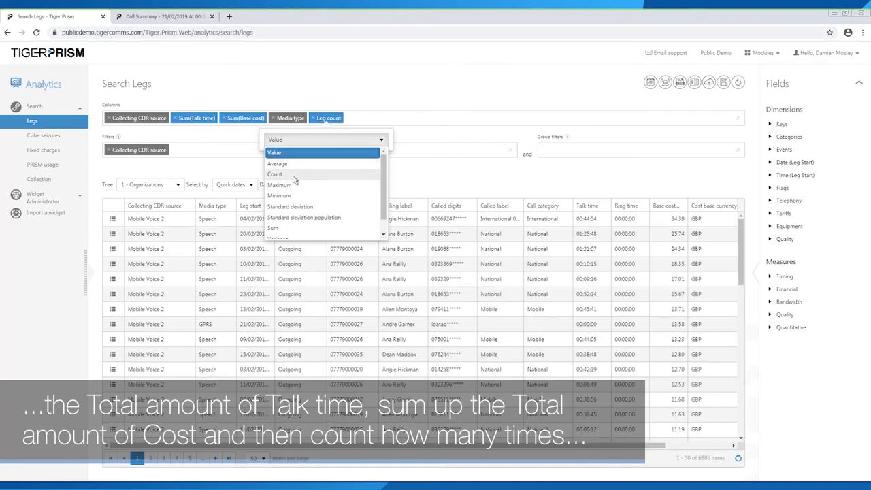
pyautogui.click(297, 174)
# Run the aggregated search with the Call category column included and examine the costs and leg counts by category and media type
pyautogui.click(360, 187)
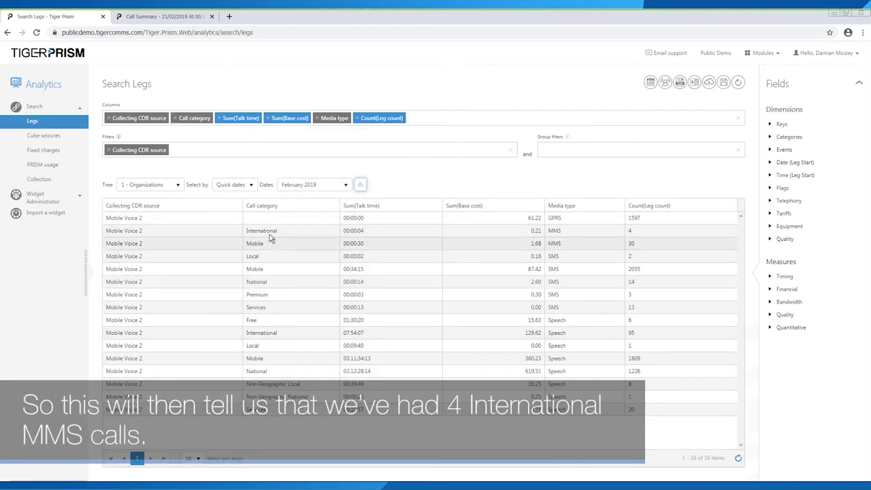
pyautogui.moveTo(649, 234); pyautogui.dragTo(515, 237)
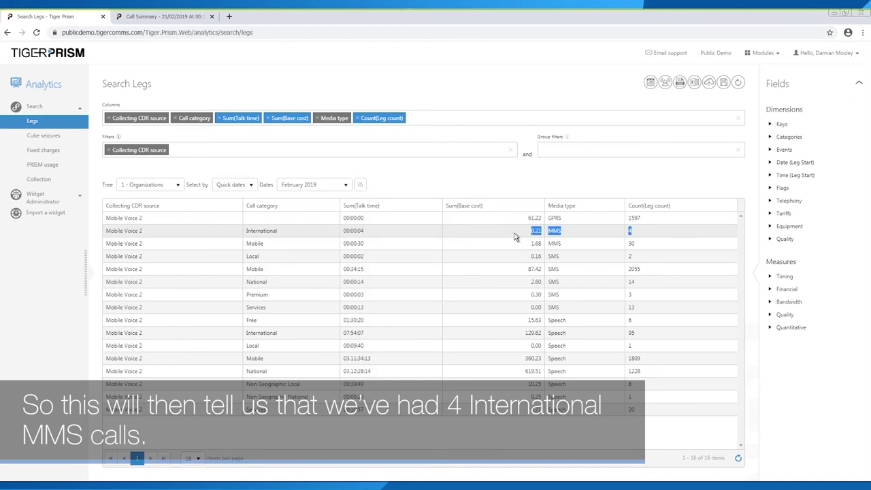
pyautogui.moveTo(649, 333); pyautogui.dragTo(583, 338)
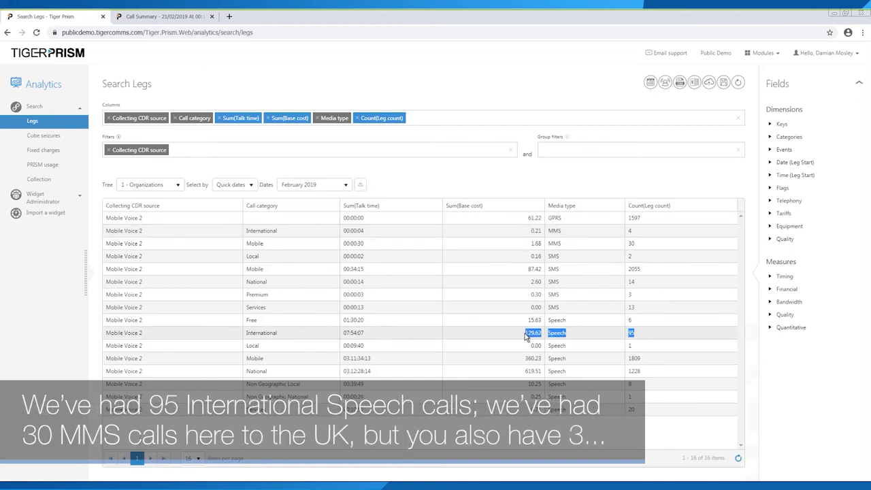
pyautogui.moveTo(650, 243); pyautogui.dragTo(515, 242)
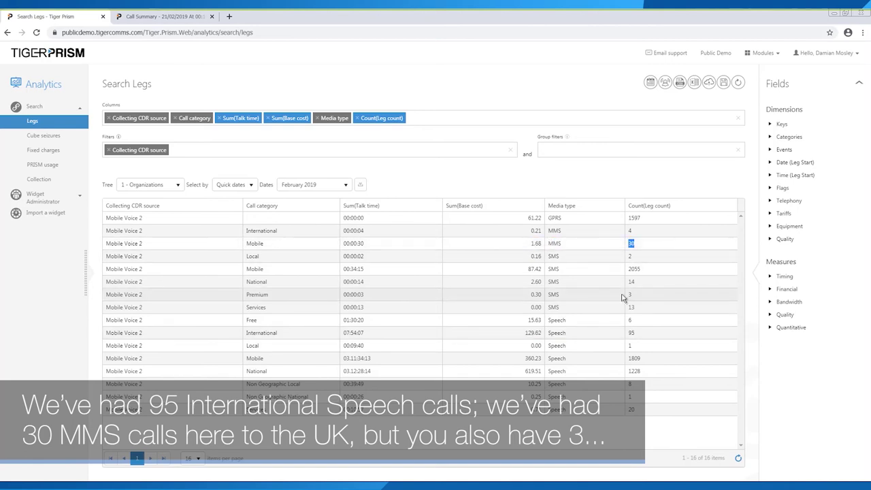
pyautogui.moveTo(639, 294); pyautogui.dragTo(232, 299)
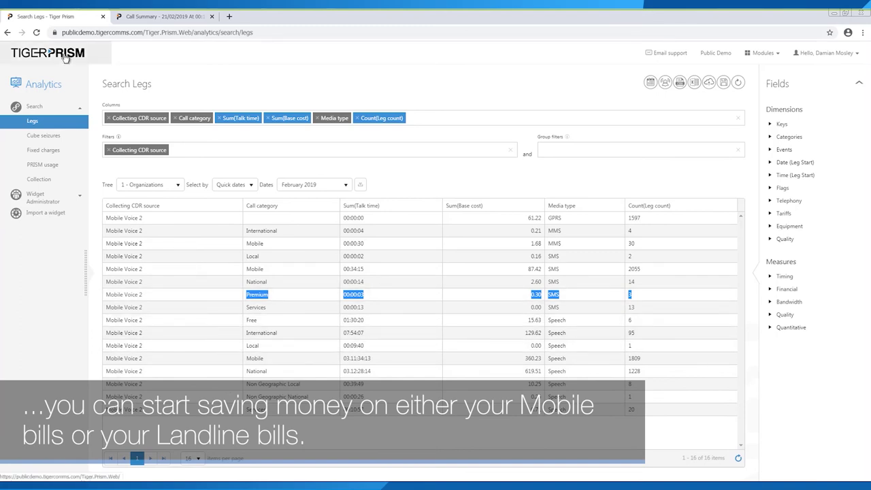
# Switch to the Reports module
pyautogui.click(762, 53)
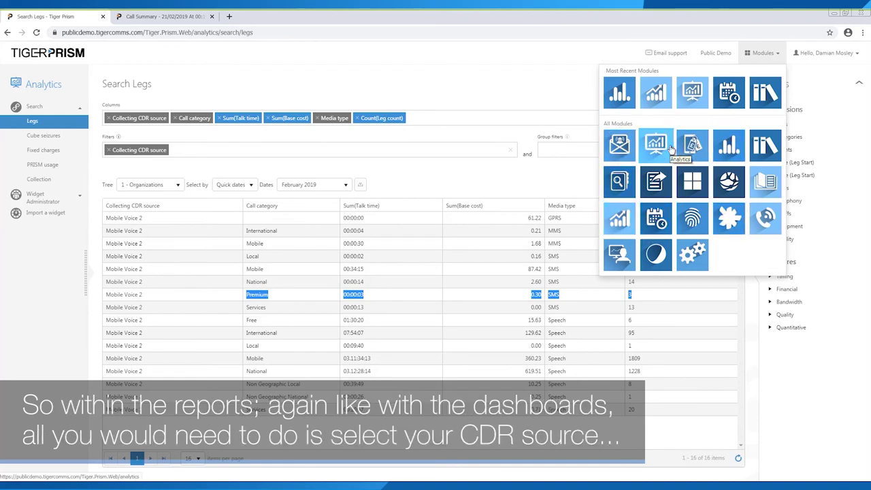
pyautogui.click(630, 218)
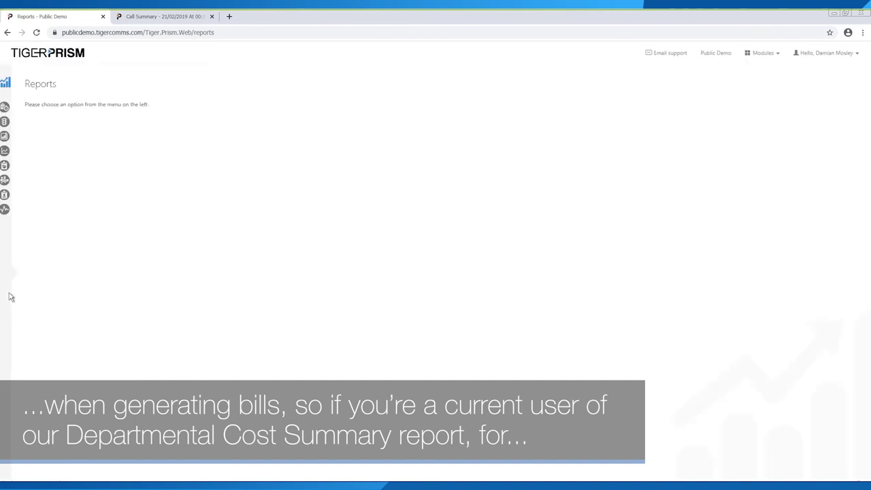
# Open the Departmental Cost Summary management report and include Fixed Voice 2 and Mobile Voice 2 as its CDR sources
pyautogui.moveTo(35, 141)
pyautogui.click(42, 107)
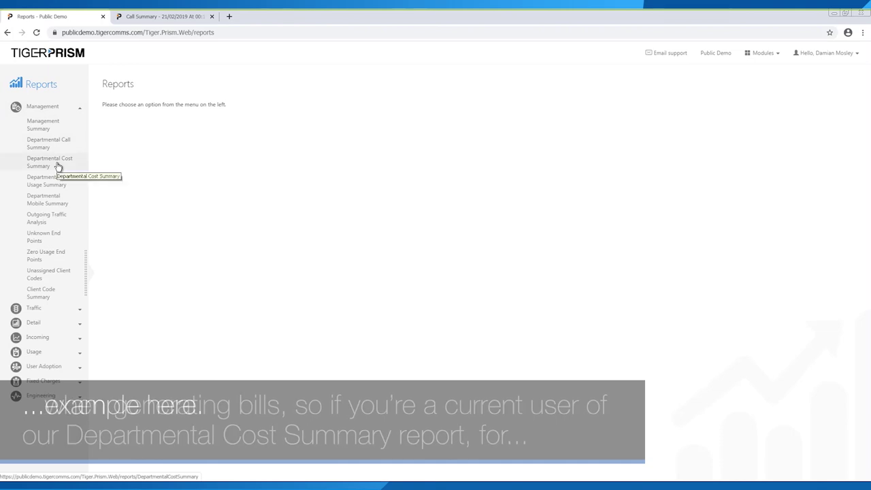
pyautogui.click(58, 166)
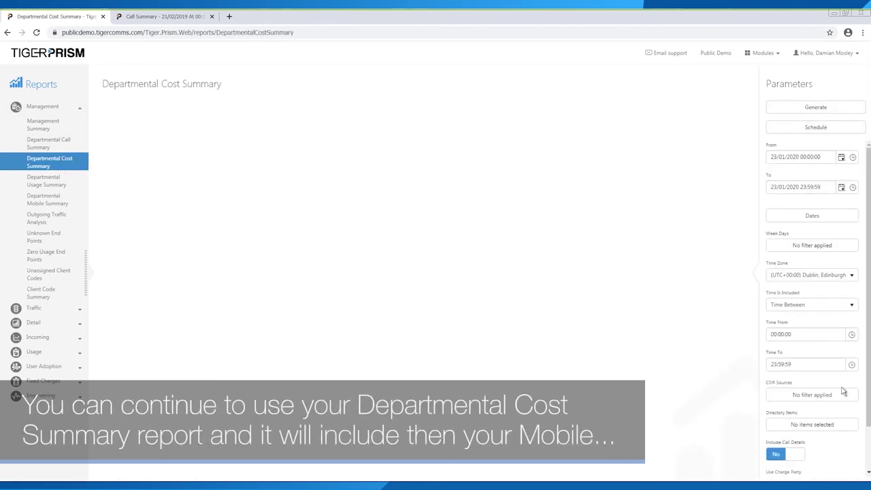
pyautogui.click(806, 397)
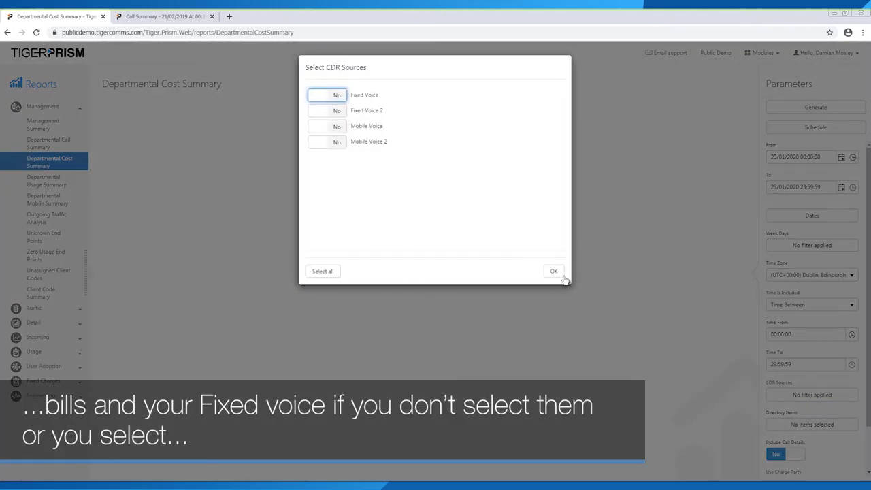
pyautogui.click(340, 112)
pyautogui.click(328, 141)
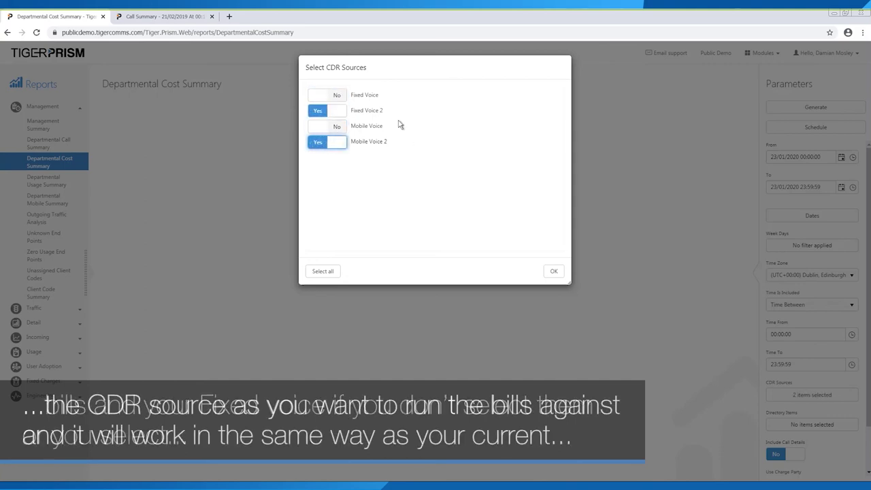
pyautogui.click(554, 271)
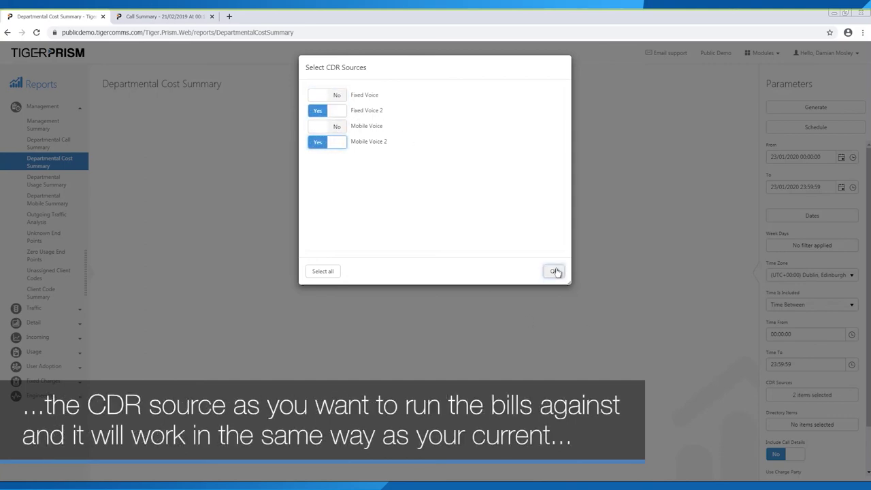
# Select the whole Organizations directory tree for the cost report, broken down by Level 2
pyautogui.click(805, 426)
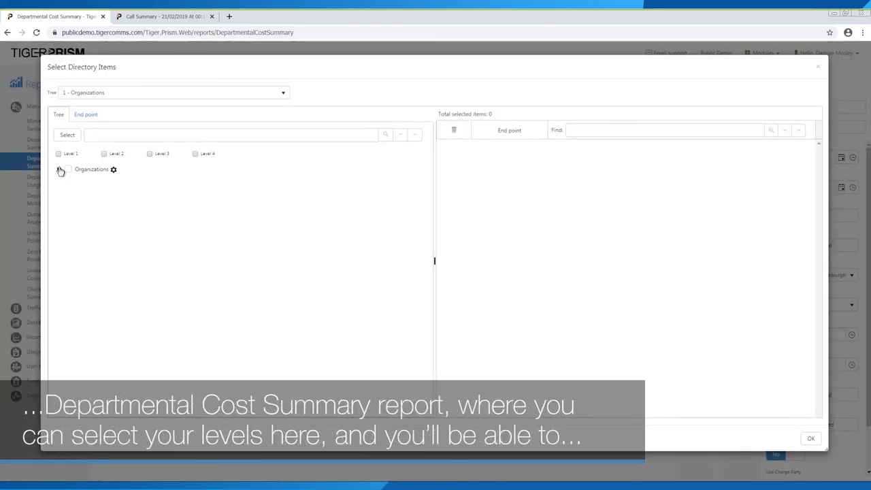
pyautogui.click(68, 170)
pyautogui.click(104, 154)
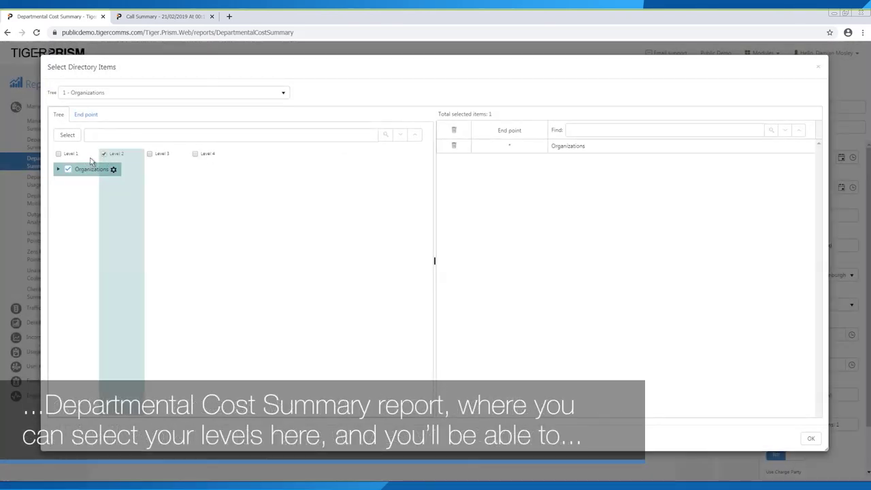
pyautogui.click(810, 438)
# Generate the Departmental Cost Summary report, changing its date range to February 2019
pyautogui.click(796, 111)
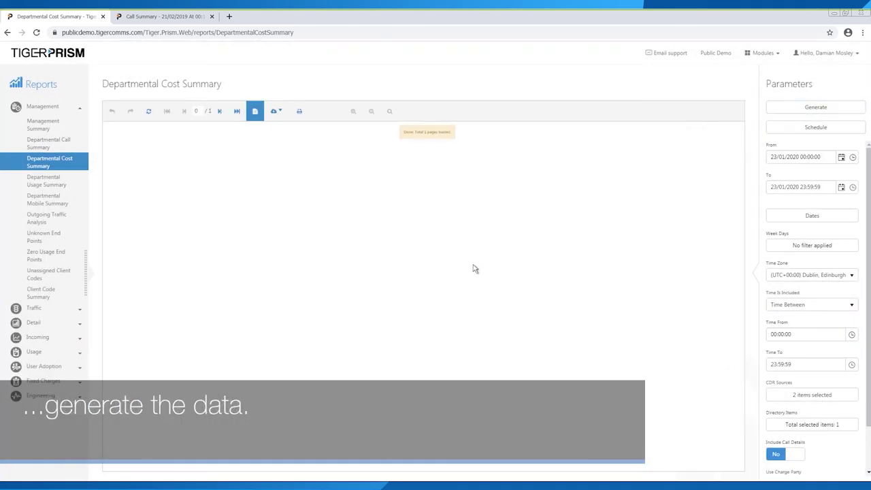
pyautogui.click(812, 215)
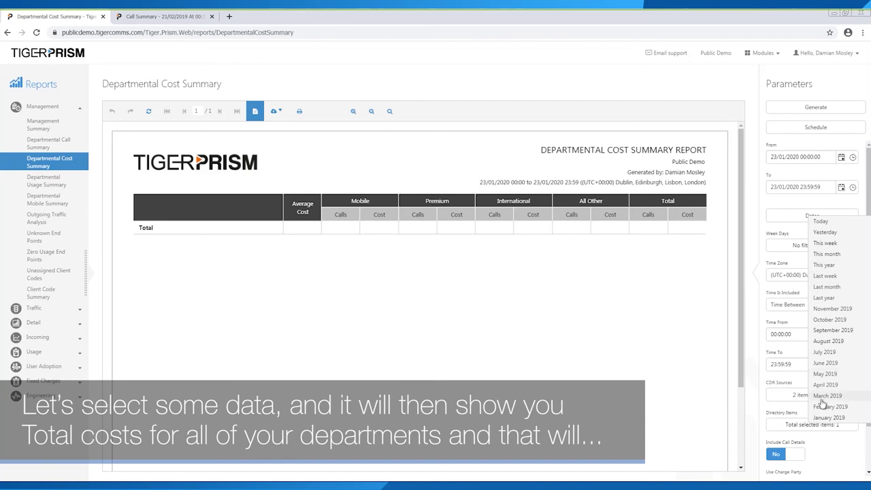
pyautogui.click(830, 407)
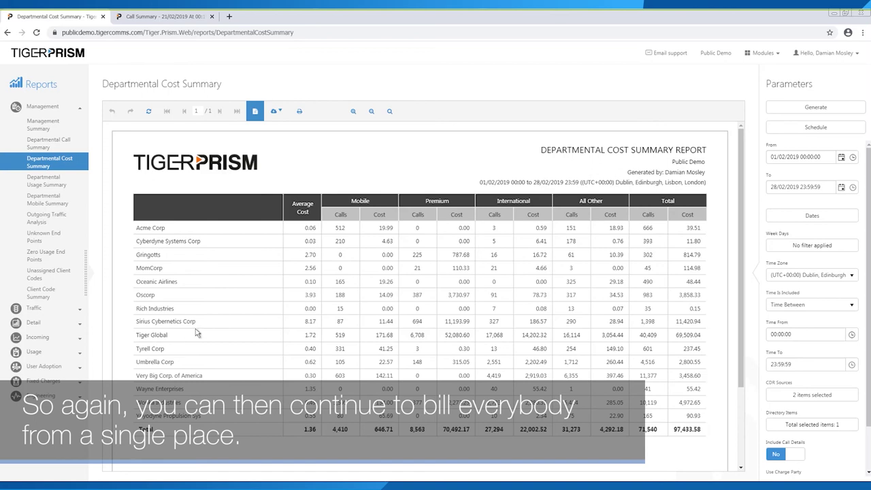
# Open the Departmental Mobile Summary report and set its CDR source to Mobile Voice 2 and its dates to February 2019
pyautogui.click(52, 203)
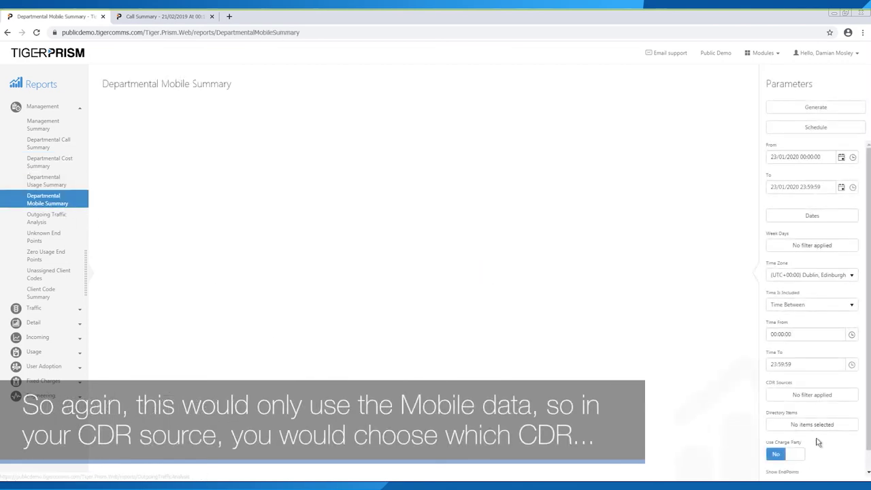
pyautogui.click(808, 397)
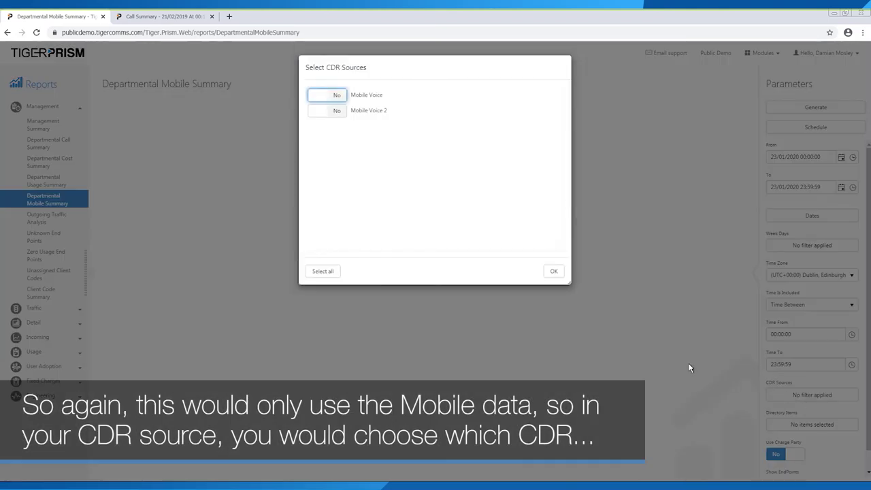
pyautogui.click(335, 113)
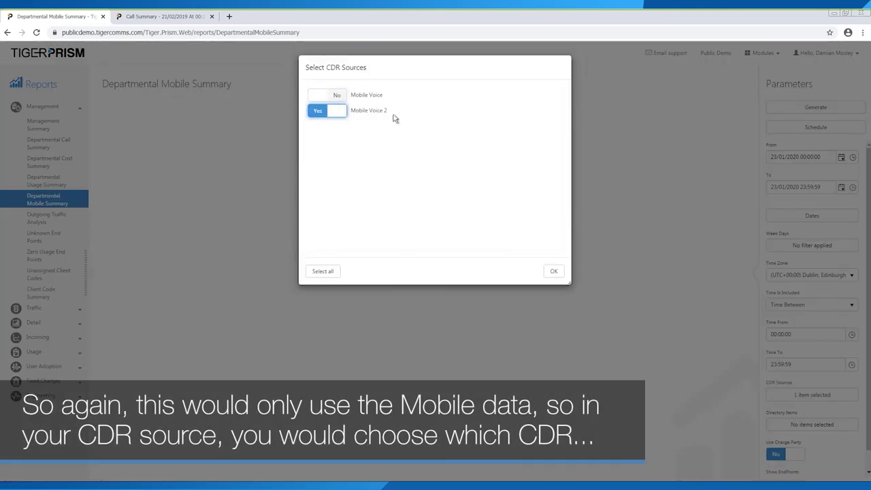
pyautogui.click(556, 272)
pyautogui.click(811, 215)
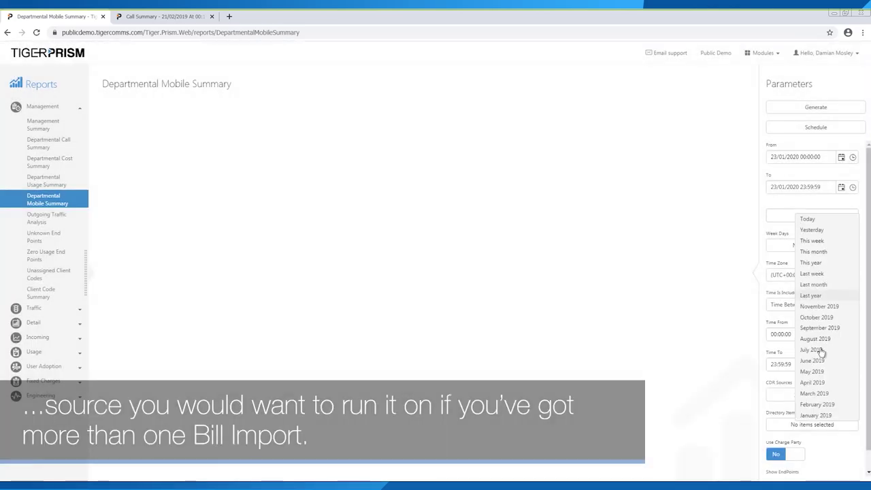
pyautogui.click(816, 402)
# Select the Organizations directory item with a Level 2 breakdown and generate the Departmental Mobile Summary report
pyautogui.click(800, 425)
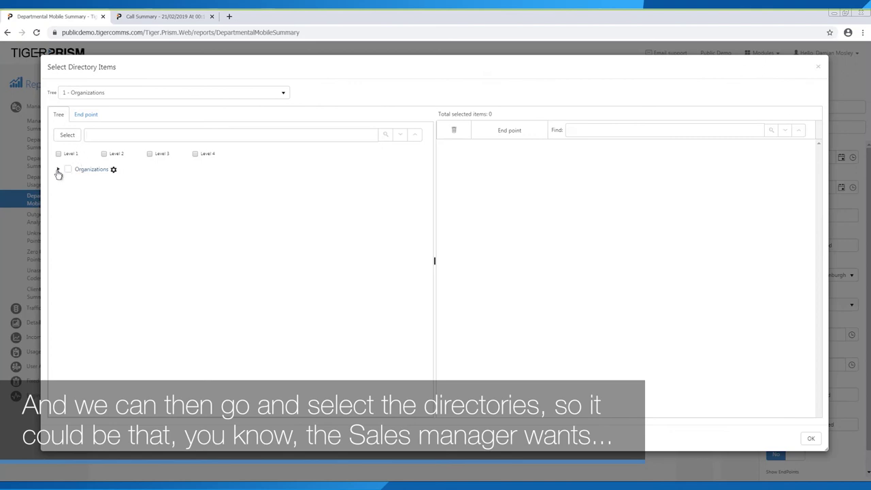
pyautogui.click(58, 170)
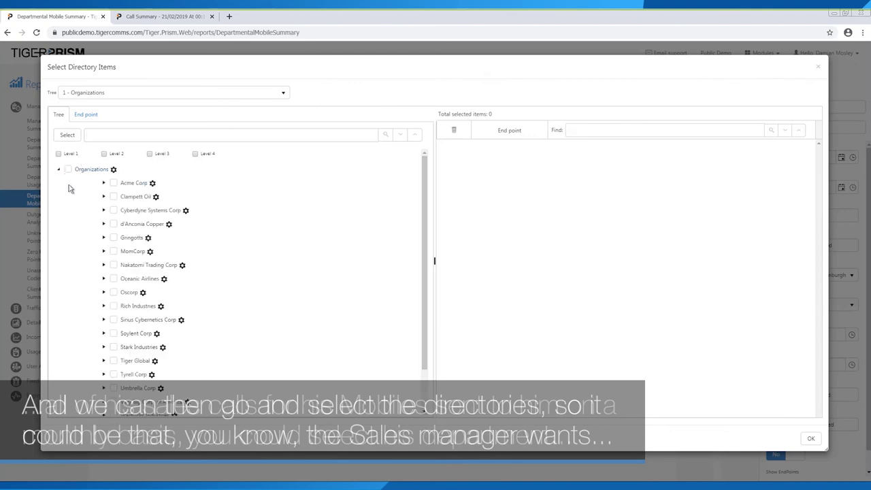
pyautogui.click(67, 168)
pyautogui.click(104, 155)
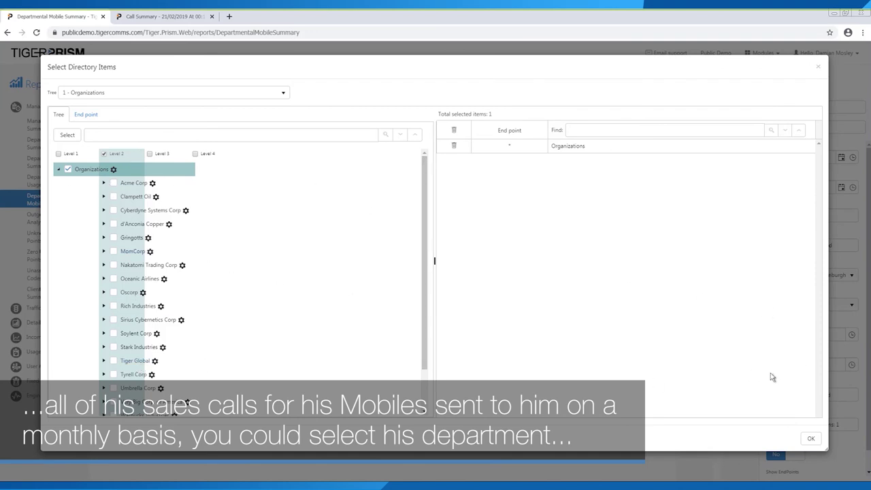
pyautogui.click(809, 441)
pyautogui.click(817, 109)
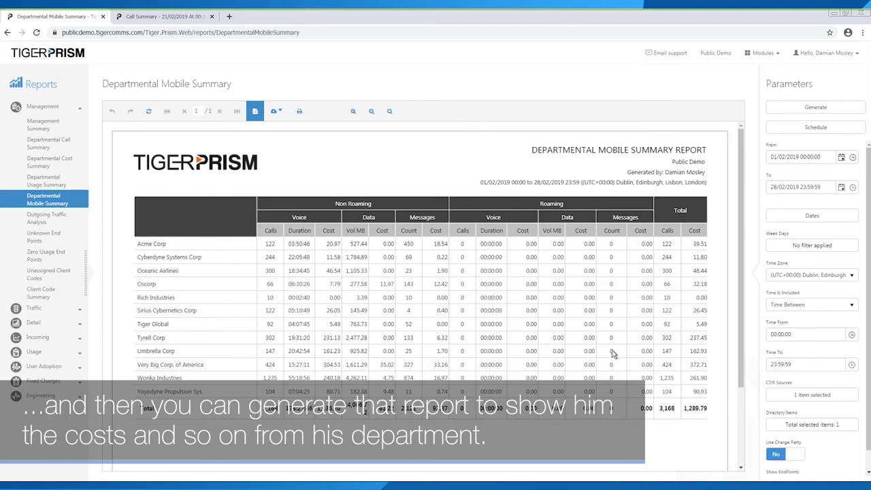
# Replace the Organizations selection in the directory items with the Sales department of Very Big Corp. of America
pyautogui.click(813, 426)
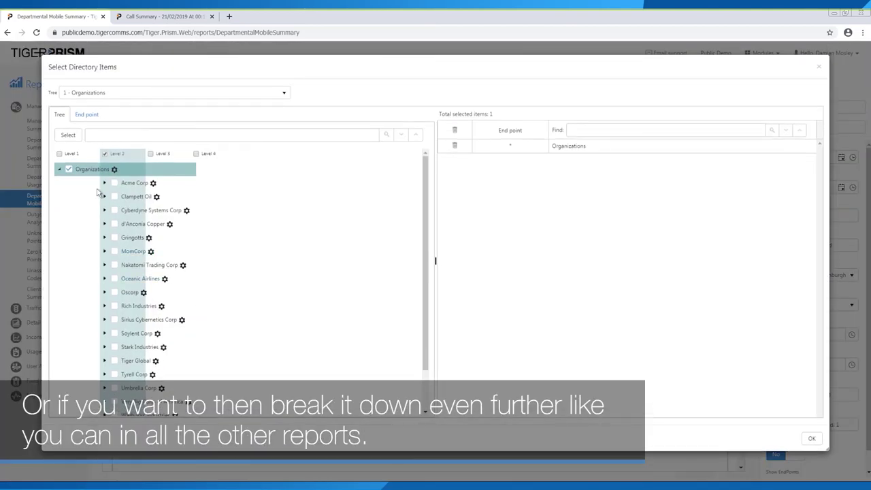
pyautogui.click(69, 170)
pyautogui.scroll(-1, 183, 313)
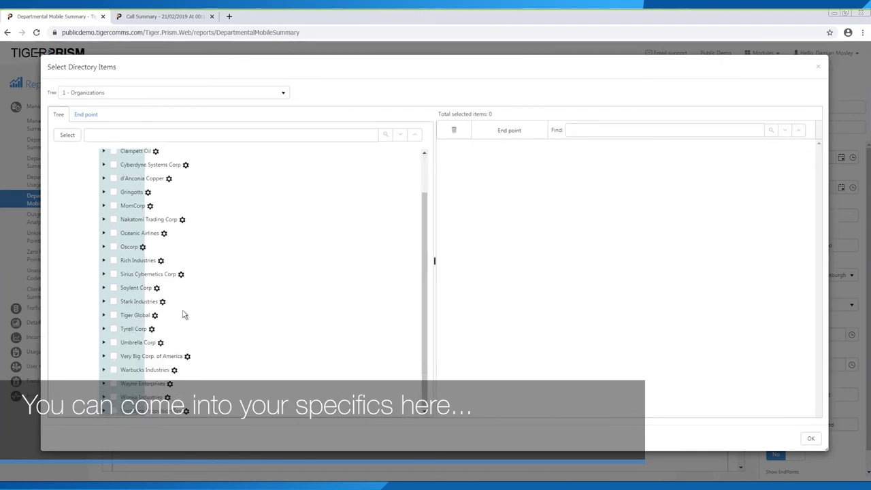
pyautogui.click(104, 354)
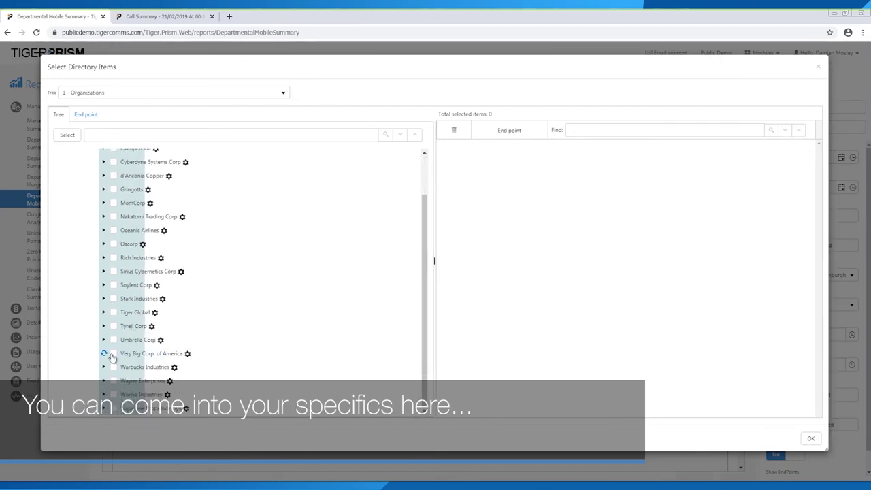
pyautogui.scroll(-3, 156, 371)
pyautogui.click(159, 352)
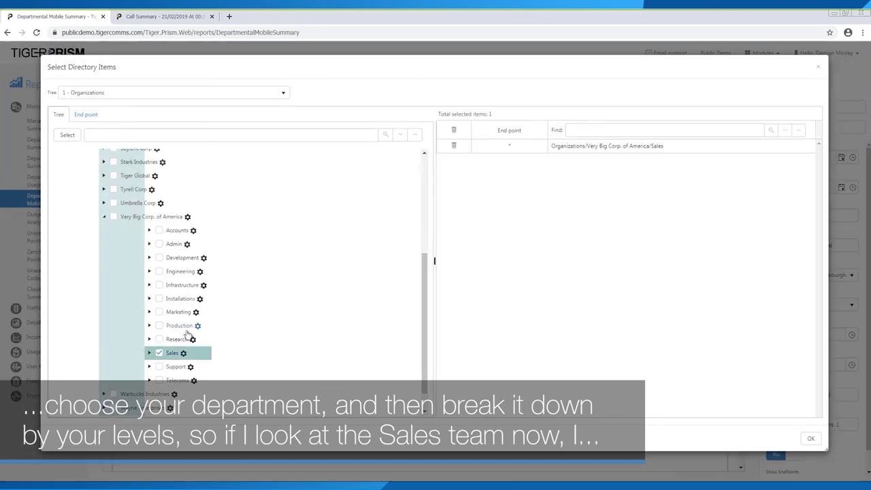
# Add Level 3 and Level 4 to the Sales breakdown and regenerate the mobile summary report
pyautogui.click(150, 154)
pyautogui.click(195, 154)
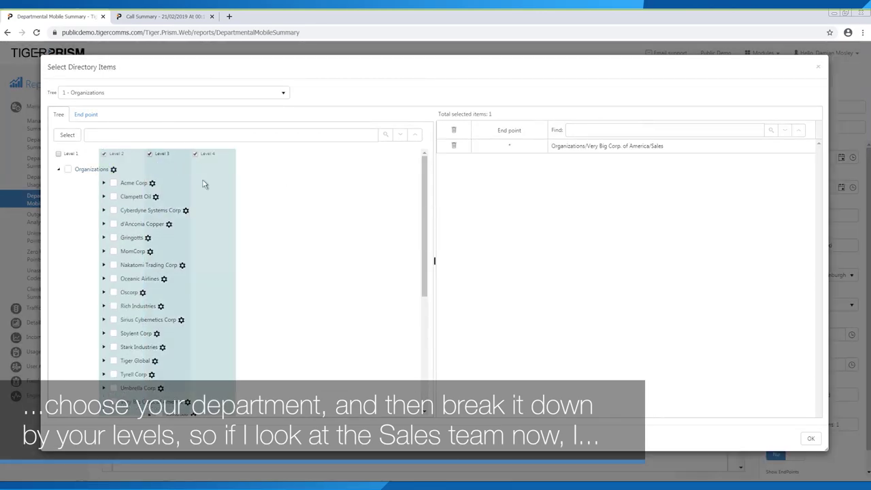
pyautogui.click(810, 438)
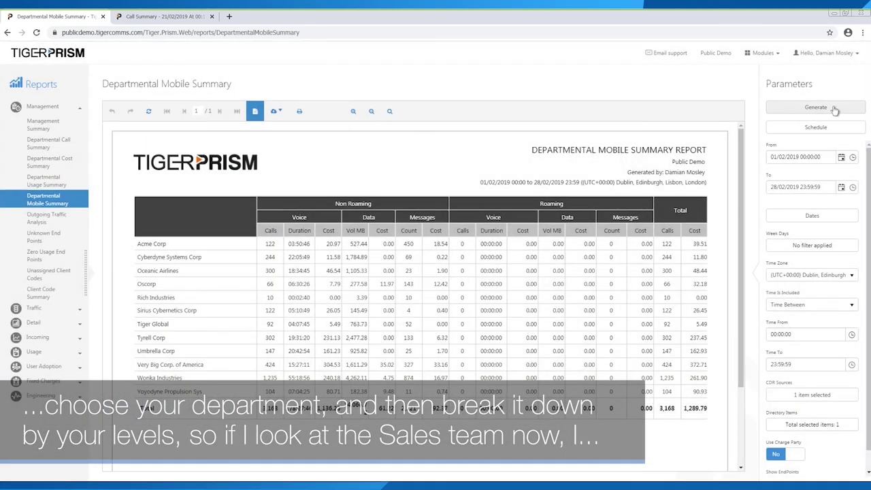
pyautogui.click(824, 109)
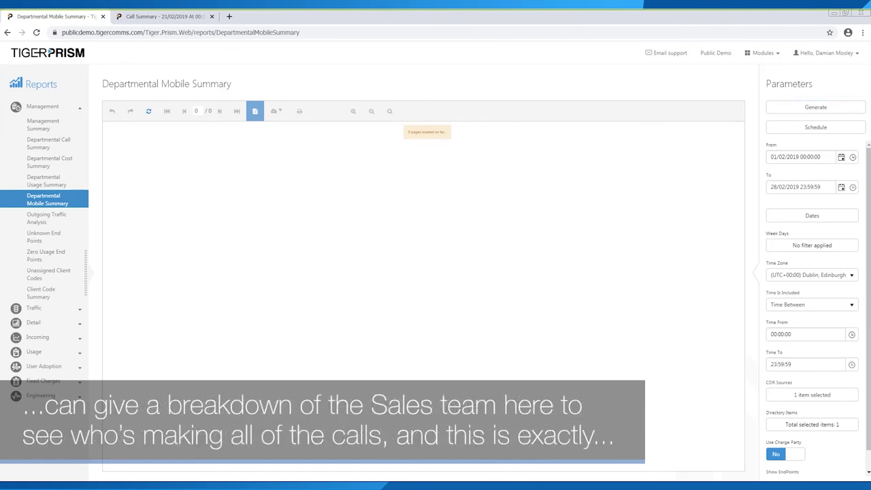